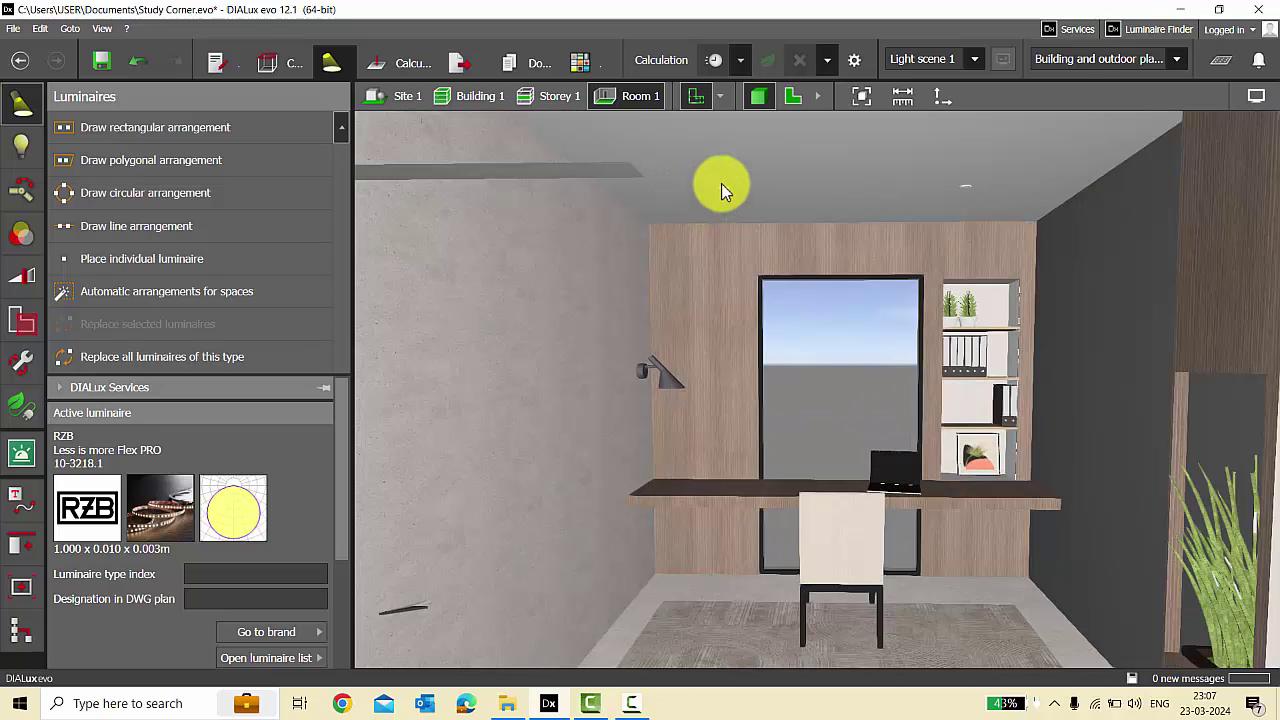
Inspect the wall lamp and the shelf LED strip to see their luminaire types.
{"action": "scroll", "coordinate": [723, 230], "scroll_direction": "down", "scroll_amount": 1}
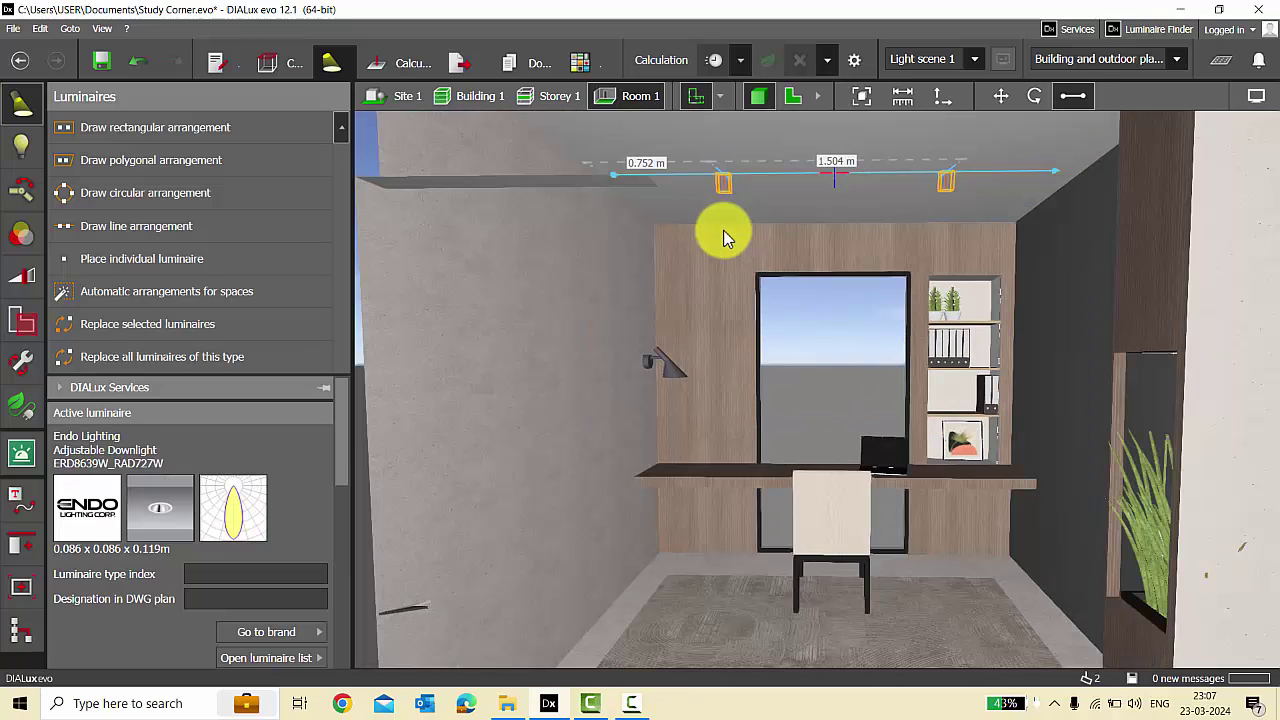
{"action": "left_click", "coordinate": [678, 364]}
{"action": "left_click", "coordinate": [685, 366]}
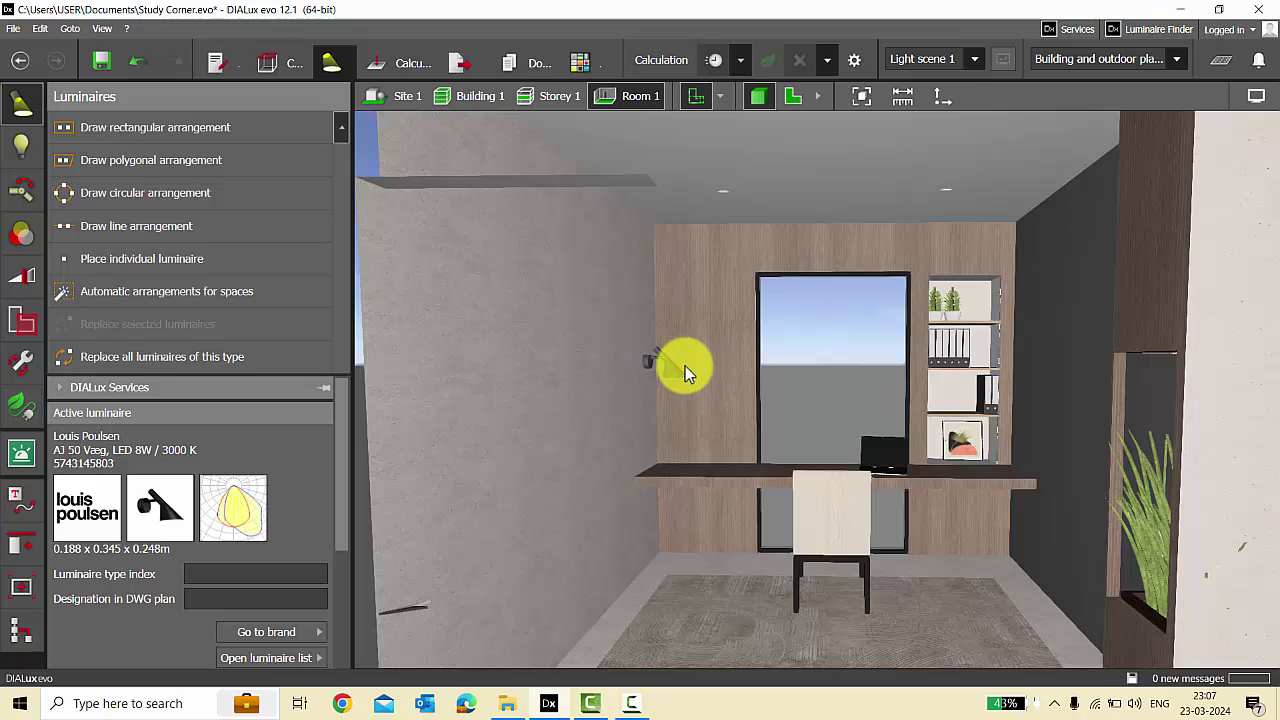
{"action": "scroll", "coordinate": [1017, 315], "scroll_direction": "up", "scroll_amount": 1}
{"action": "left_click", "coordinate": [997, 320]}
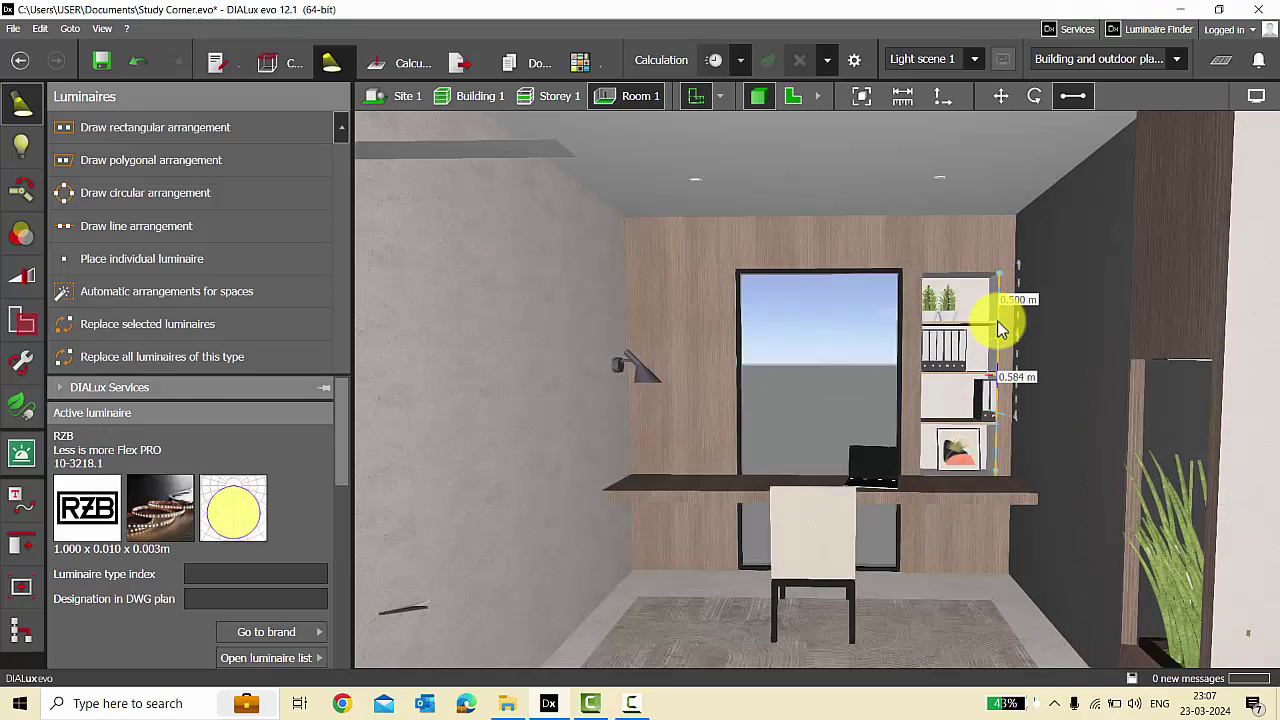
{"action": "left_click", "coordinate": [997, 322]}
Orbit the study room and select the Exenia Mini 3.9W narrow spot above the plant niche.
{"action": "left_click_drag", "start_coordinate": [970, 510], "coordinate": [971, 549]}
{"action": "left_click", "coordinate": [973, 550]}
{"action": "scroll", "coordinate": [844, 372], "scroll_direction": "down", "scroll_amount": 5}
{"action": "left_click_drag", "start_coordinate": [823, 366], "coordinate": [851, 409]}
{"action": "left_click_drag", "start_coordinate": [1090, 405], "coordinate": [1014, 386]}
{"action": "scroll", "coordinate": [1012, 384], "scroll_direction": "up", "scroll_amount": 3}
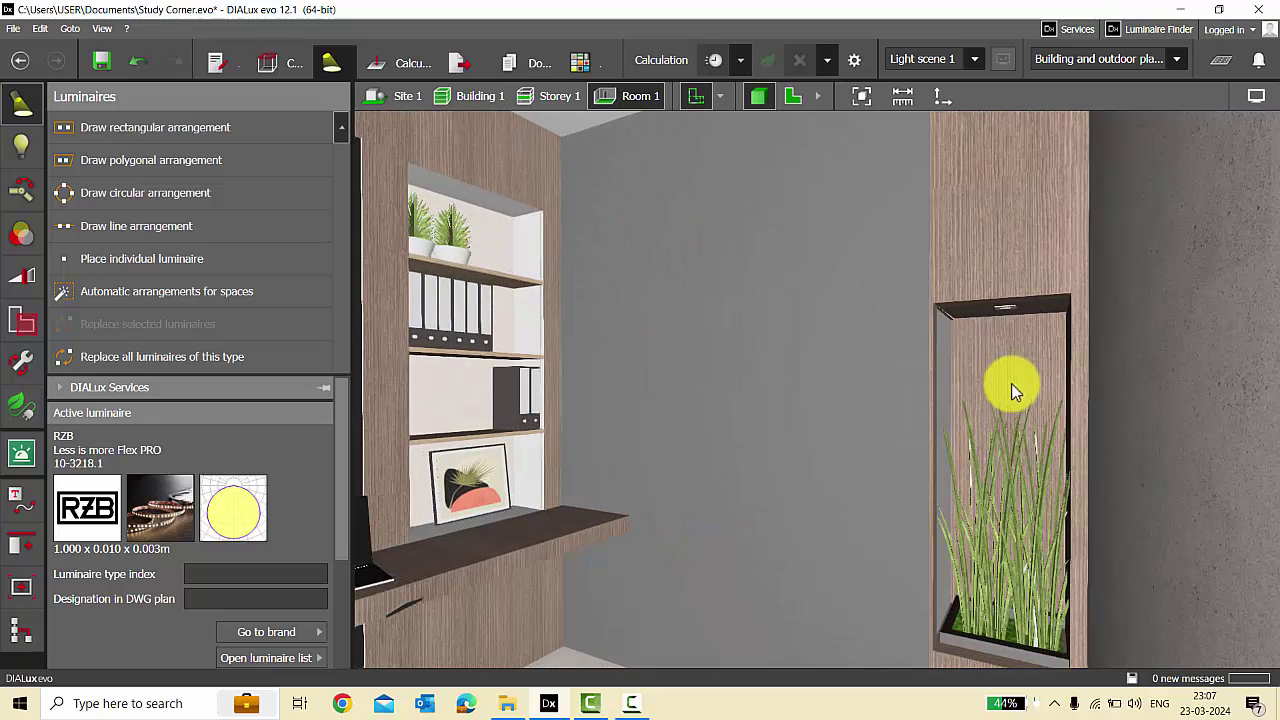
{"action": "left_click", "coordinate": [995, 310]}
{"action": "left_click_drag", "start_coordinate": [995, 310], "coordinate": [958, 318]}
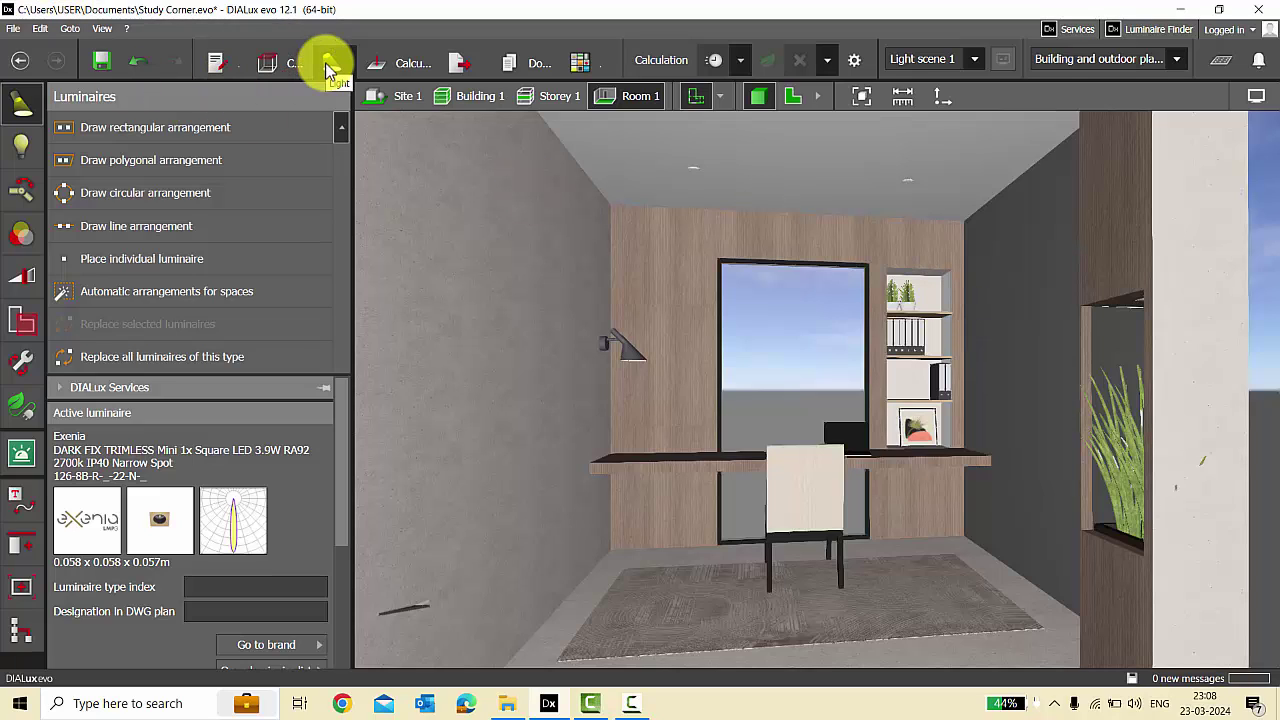
Open the light scene settings and select the INDOOR luminaire group.
{"action": "left_click", "coordinate": [25, 280]}
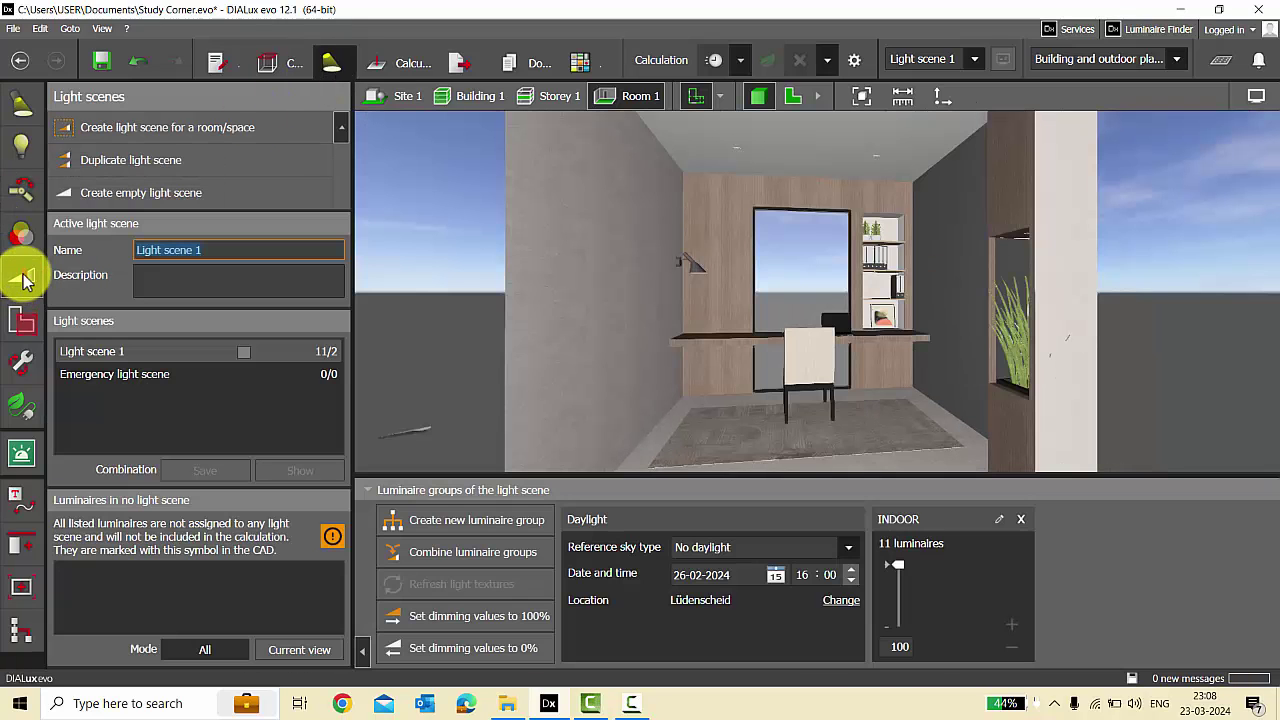
{"action": "left_click", "coordinate": [985, 600]}
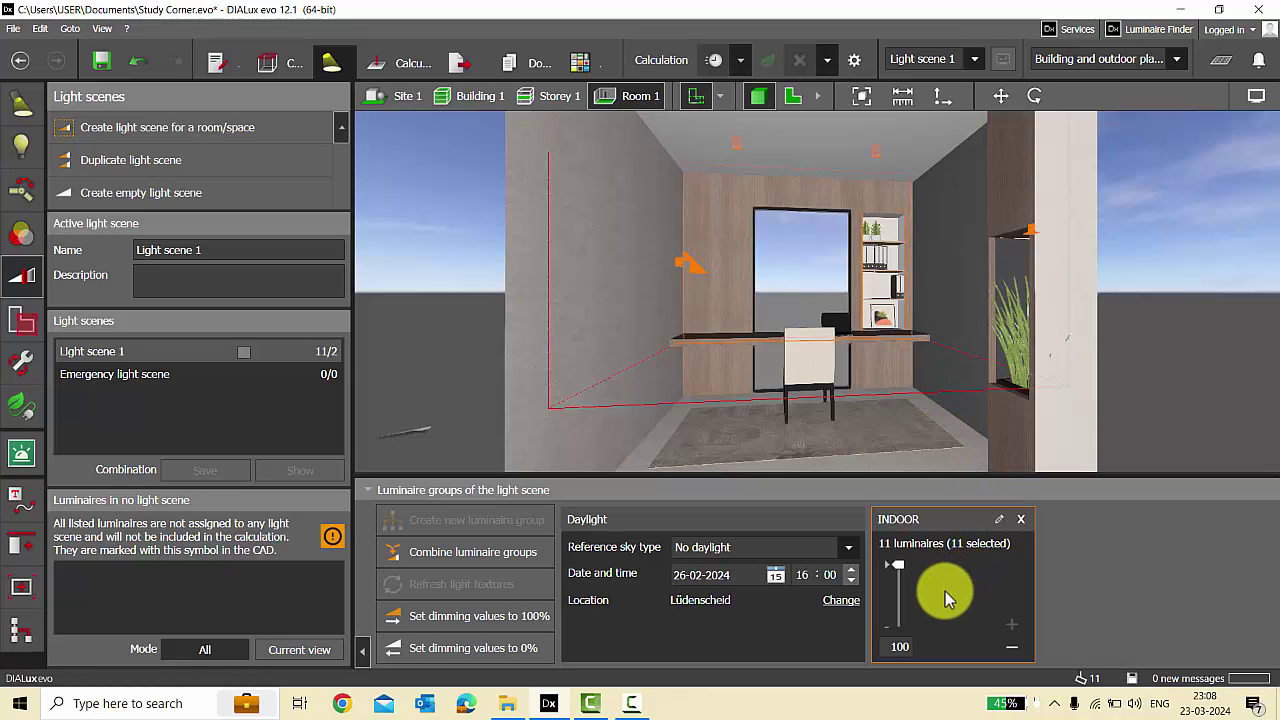
{"action": "left_click", "coordinate": [1009, 650]}
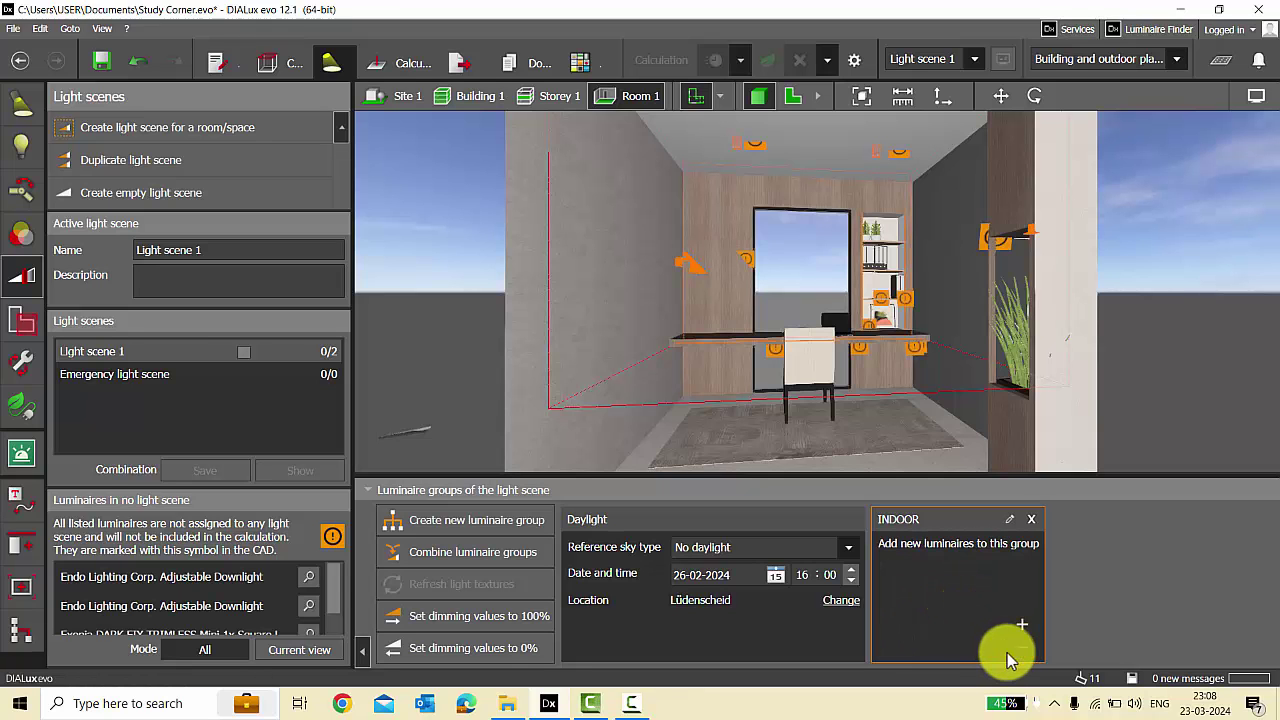
{"action": "right_click_drag", "start_coordinate": [990, 420], "coordinate": [962, 365]}
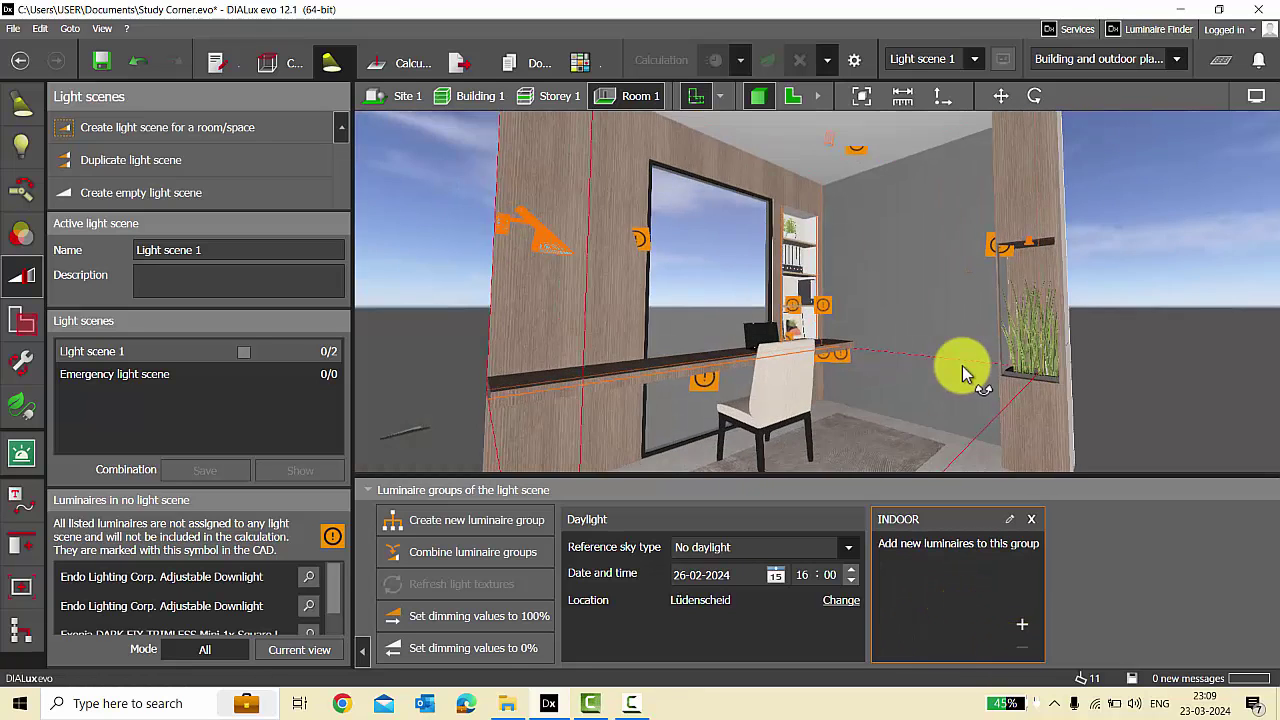
{"action": "scroll", "coordinate": [982, 237], "scroll_direction": "up", "scroll_amount": 5}
{"action": "right_click_drag", "start_coordinate": [982, 237], "coordinate": [832, 290]}
{"action": "scroll", "coordinate": [832, 285], "scroll_direction": "down", "scroll_amount": 3}
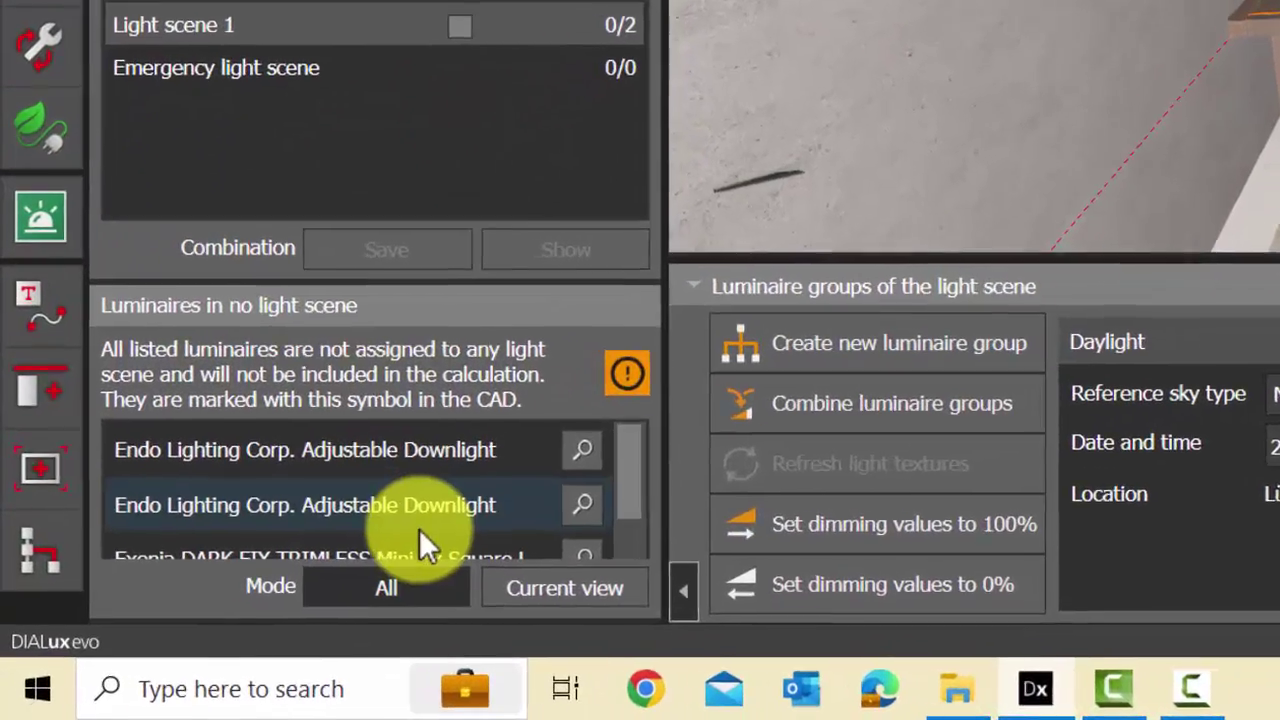
{"action": "scroll", "coordinate": [225, 605], "scroll_direction": "down", "scroll_amount": 3}
{"action": "scroll", "coordinate": [230, 469], "scroll_direction": "up", "scroll_amount": 3}
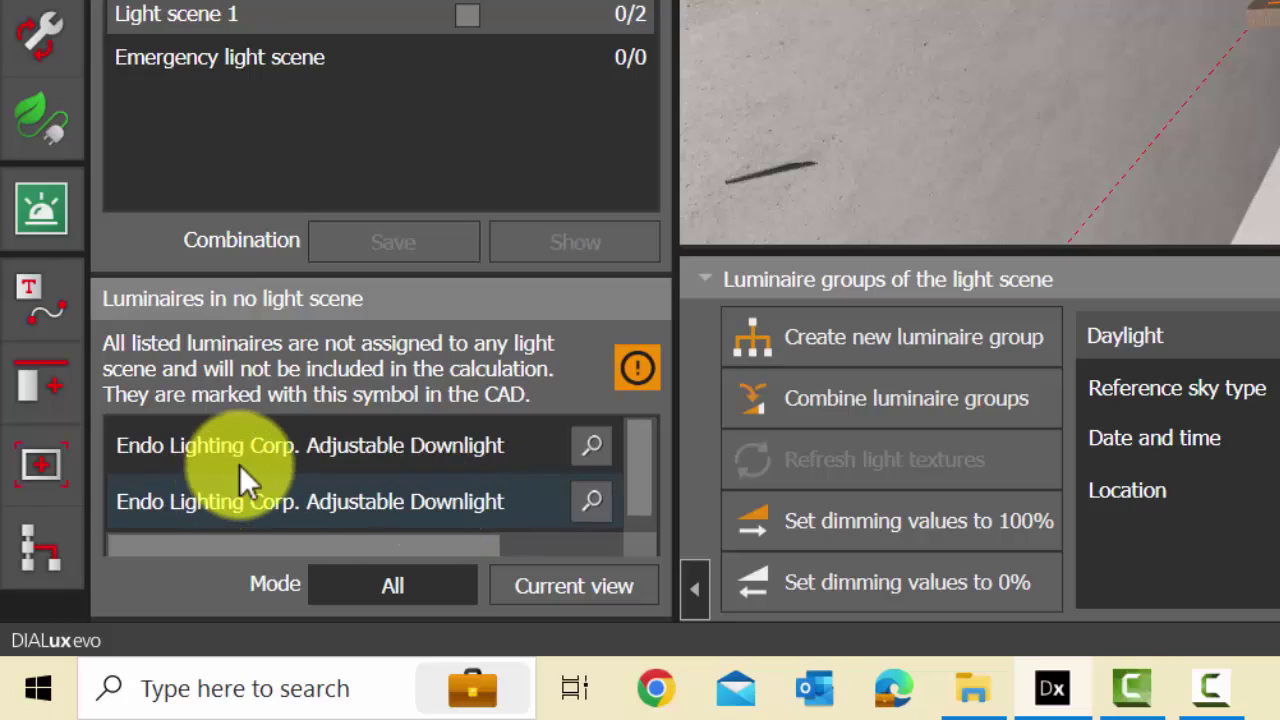
{"action": "left_click", "coordinate": [240, 464]}
{"action": "left_click", "coordinate": [336, 463]}
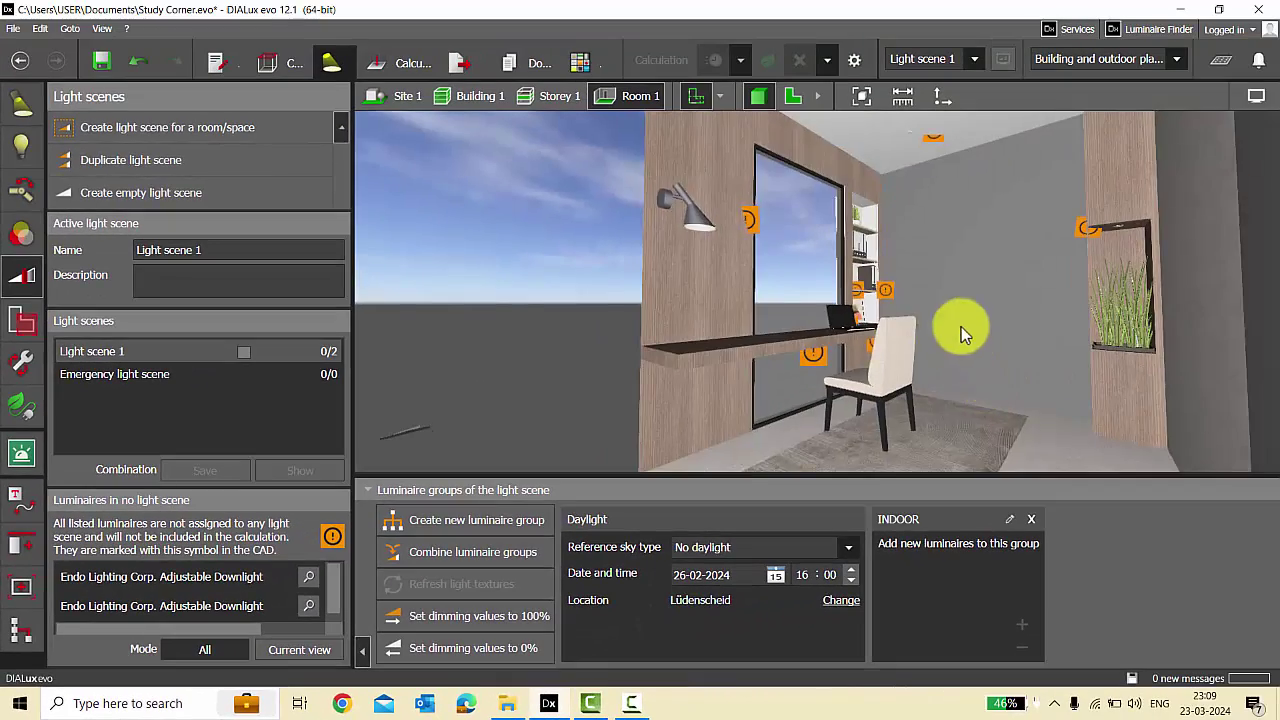
{"action": "left_click_drag", "start_coordinate": [961, 326], "coordinate": [912, 157]}
{"action": "left_click", "coordinate": [964, 530]}
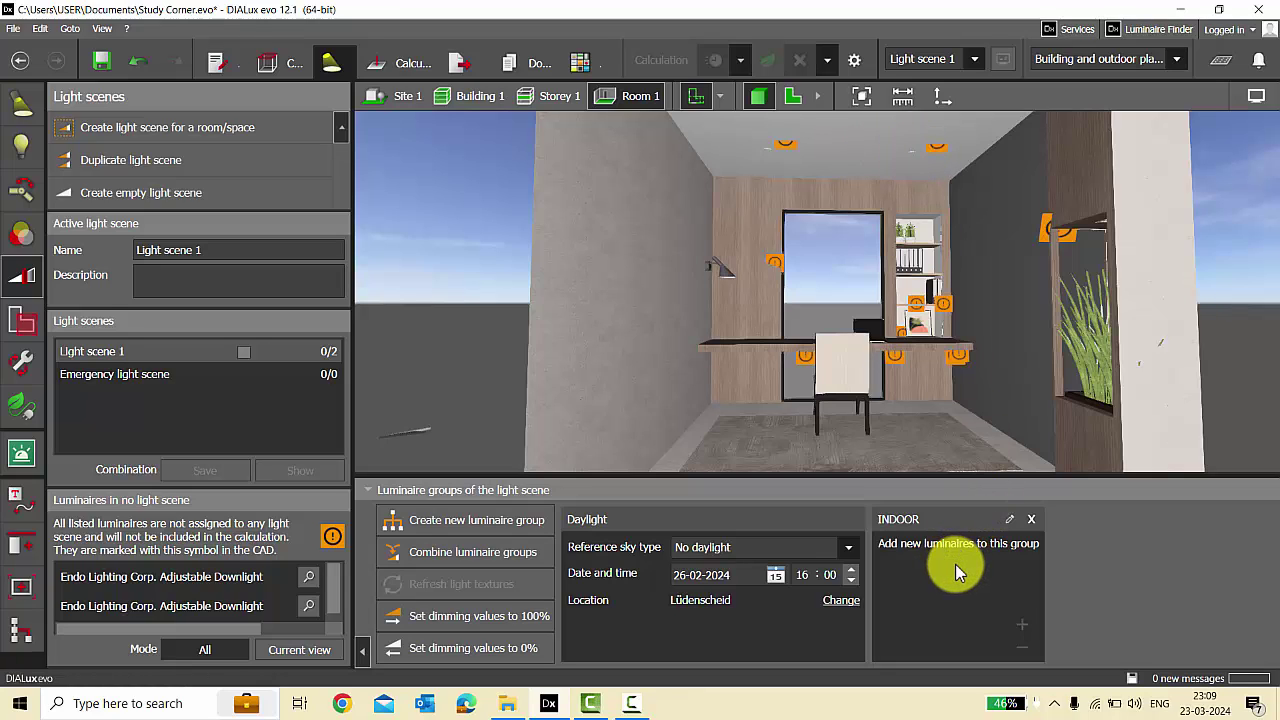
Rename the INDOOR luminaire group to ADJ DOWNLIGHT in capital letters.
{"action": "double_click", "coordinate": [923, 520]}
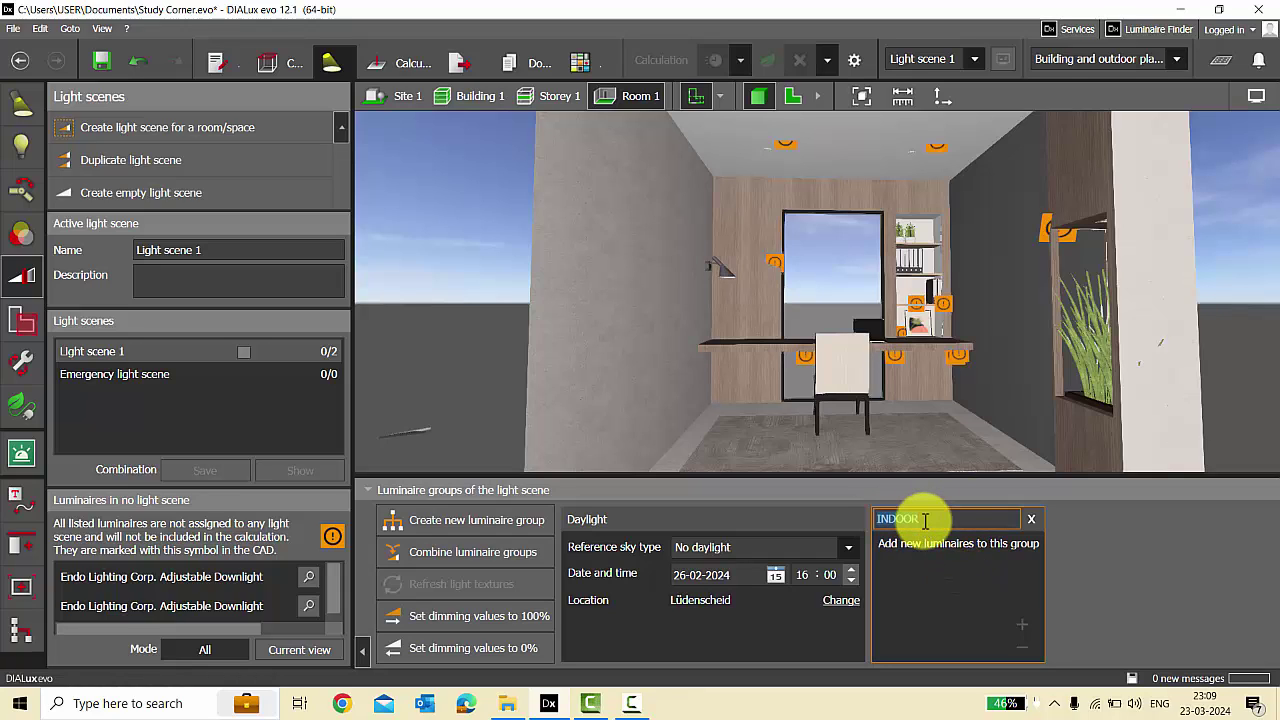
{"action": "left_click", "coordinate": [925, 520]}
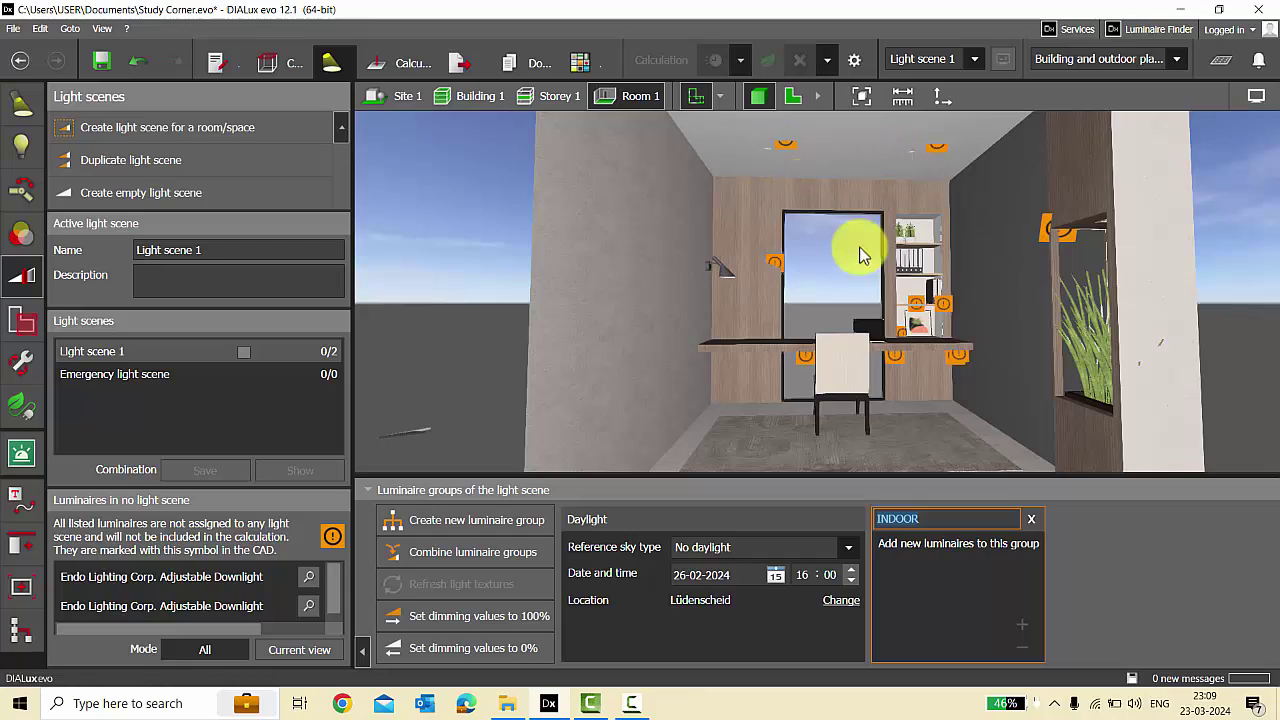
{"action": "key", "text": "Caps_Lock"}
{"action": "type", "text": "A"}
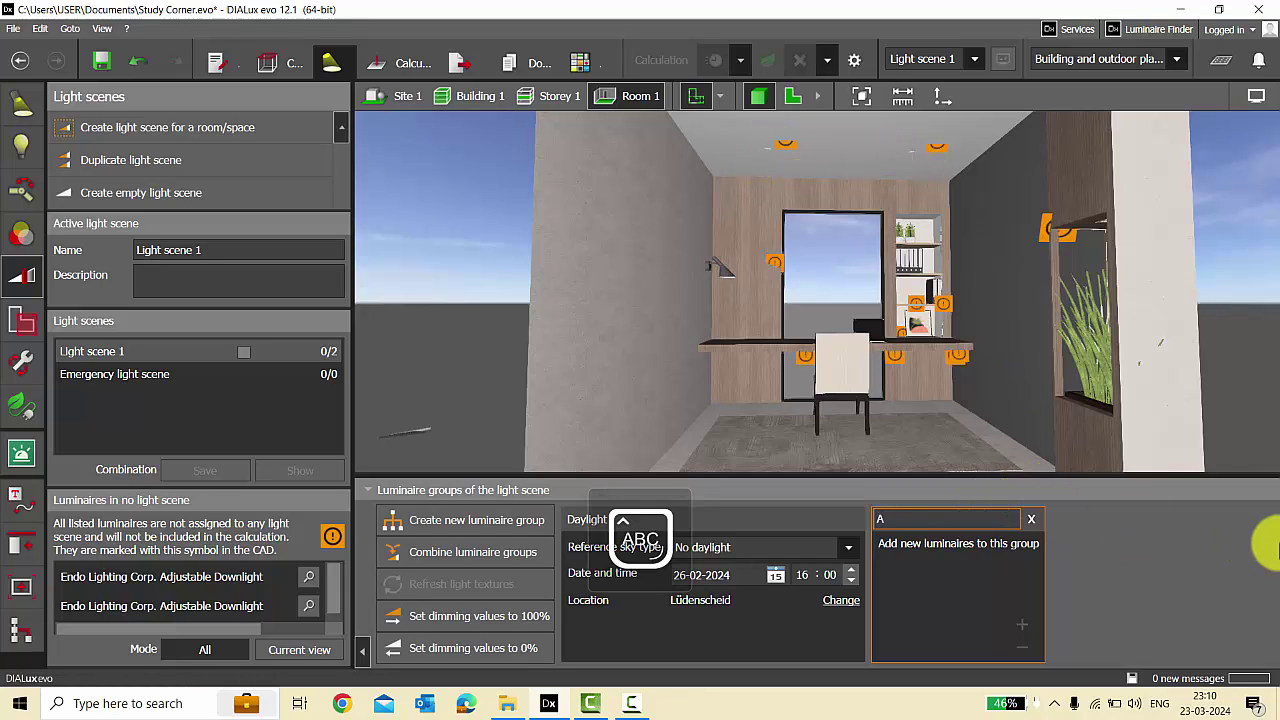
{"action": "type", "text": "DJ DOWNLIGHT"}
{"action": "key", "text": "Return"}
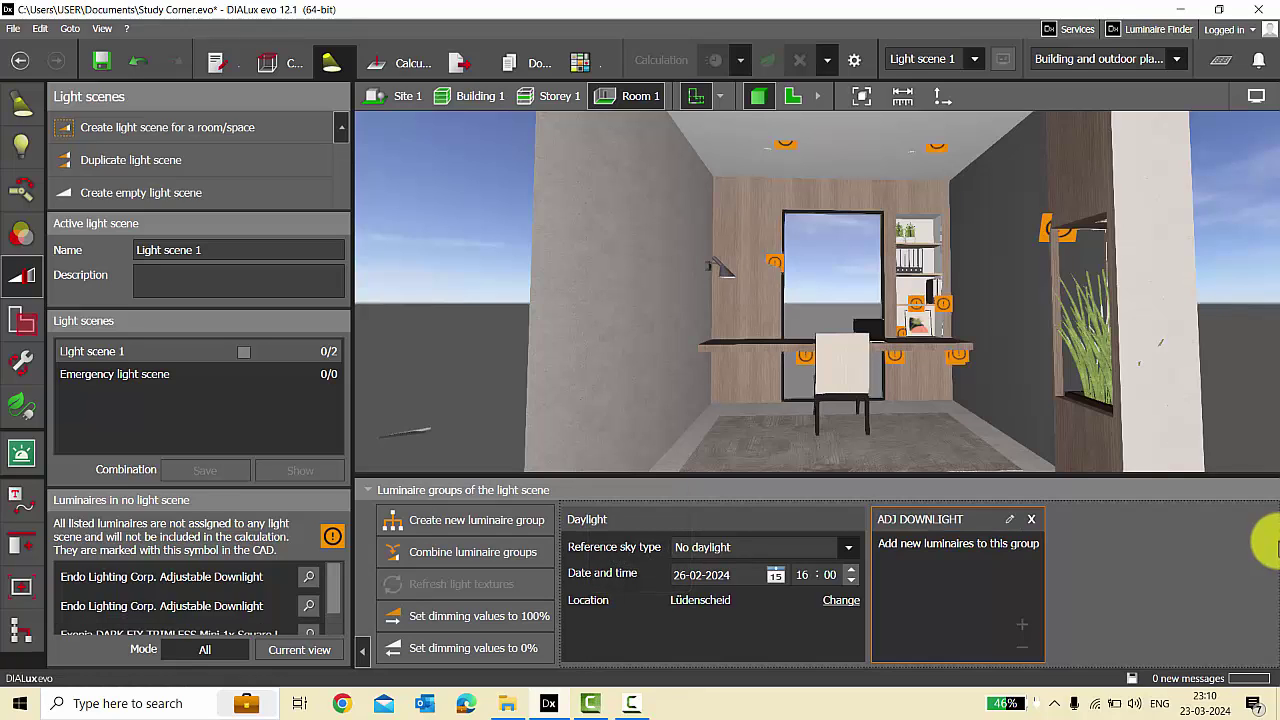
Add the two ceiling Endo Adjustable Downlights to the ADJ DOWNLIGHT group and verify them.
{"action": "left_click", "coordinate": [768, 147]}
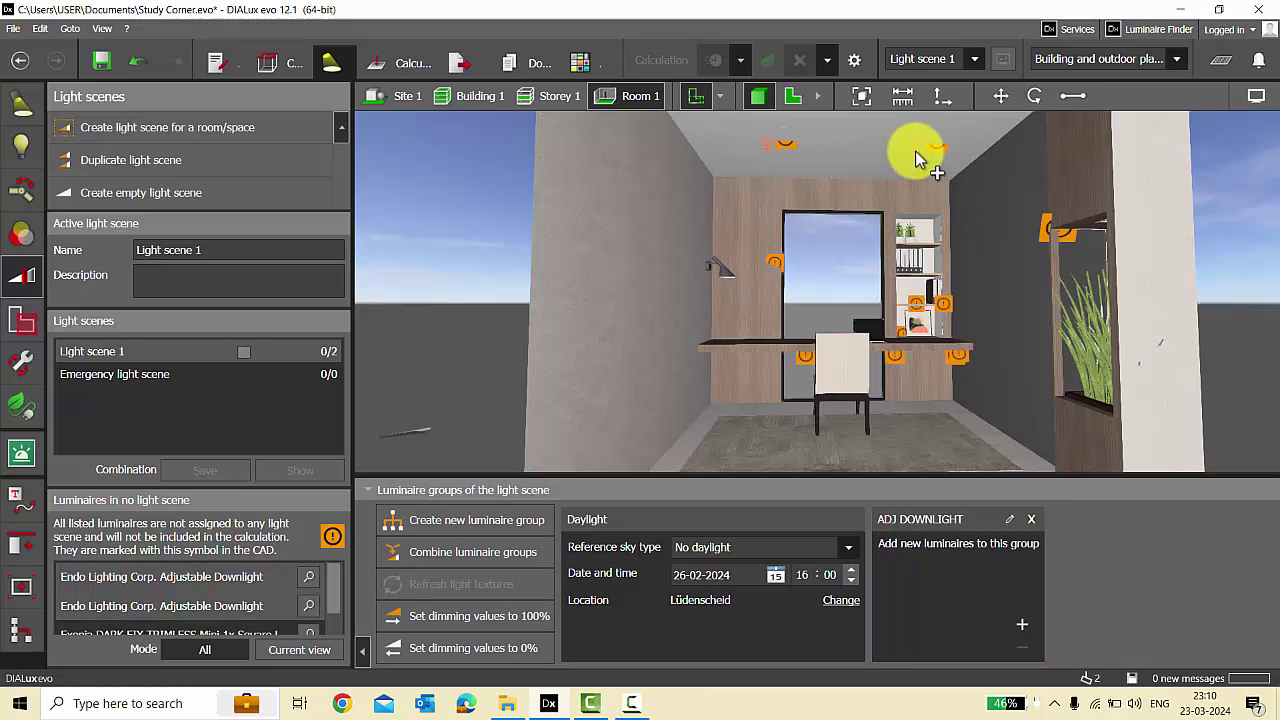
{"action": "left_click", "coordinate": [1023, 627]}
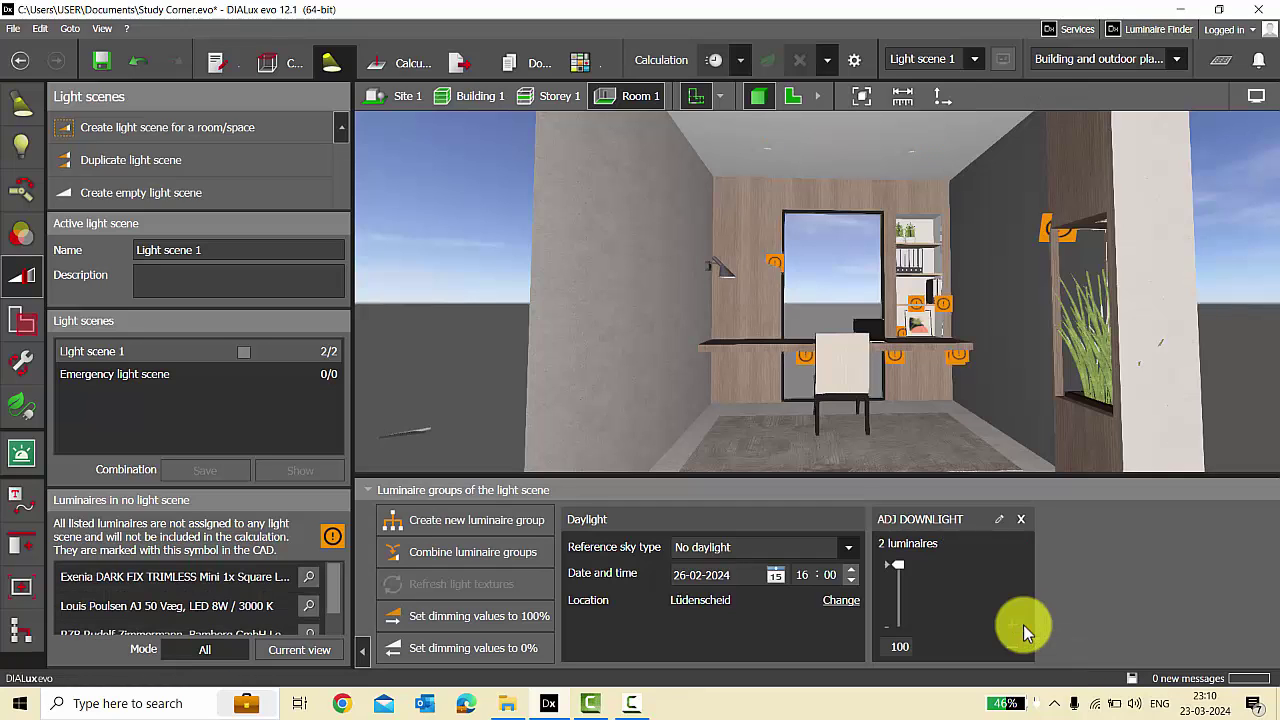
{"action": "left_click", "coordinate": [983, 608]}
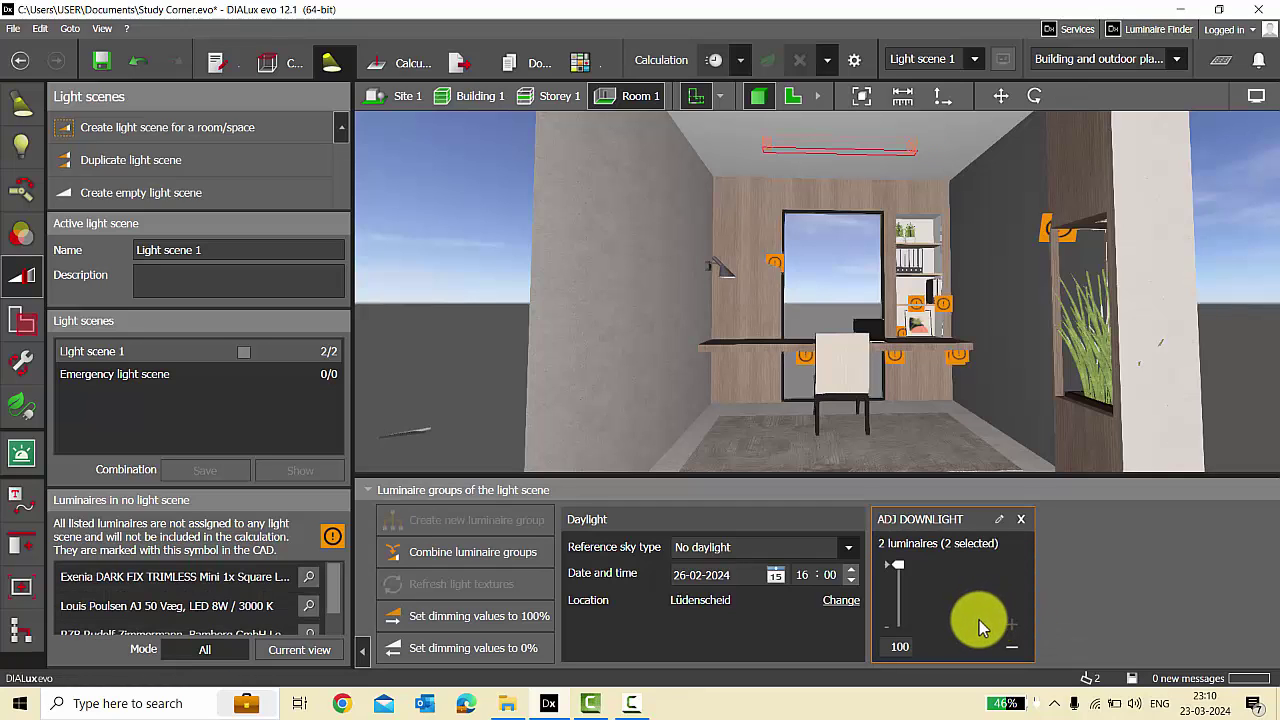
{"action": "left_click", "coordinate": [229, 354]}
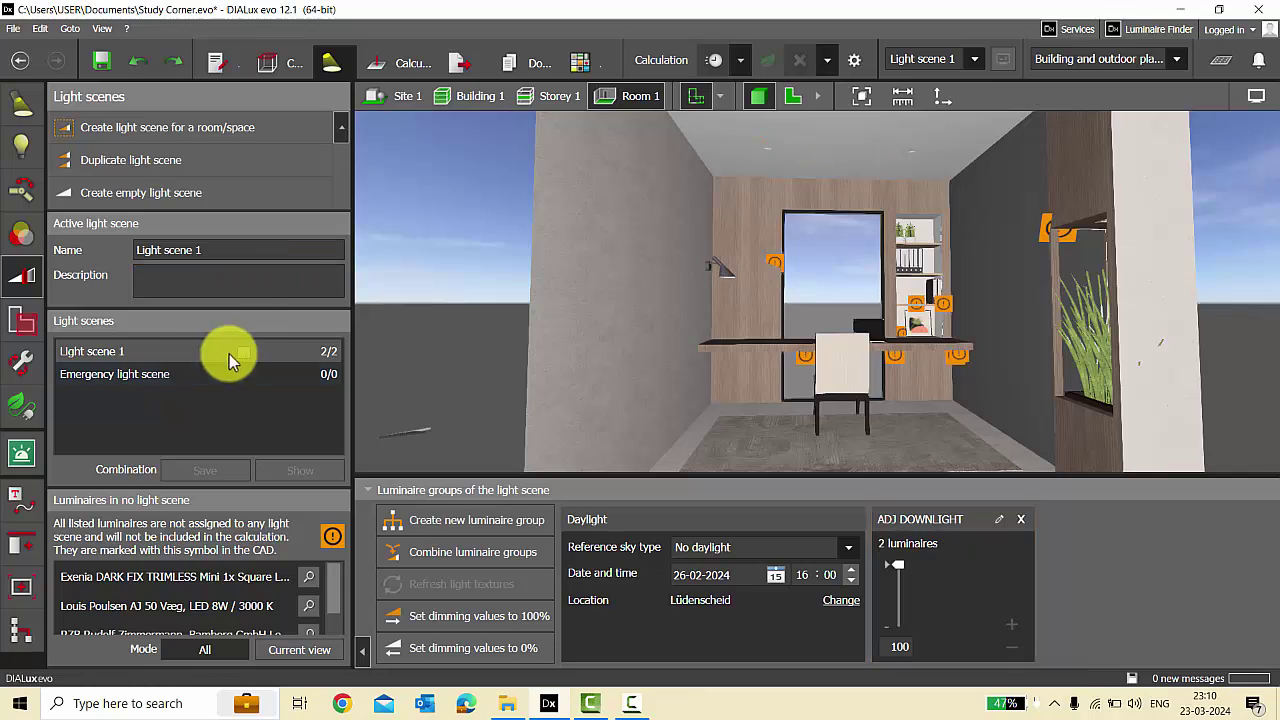
{"action": "left_click", "coordinate": [164, 351]}
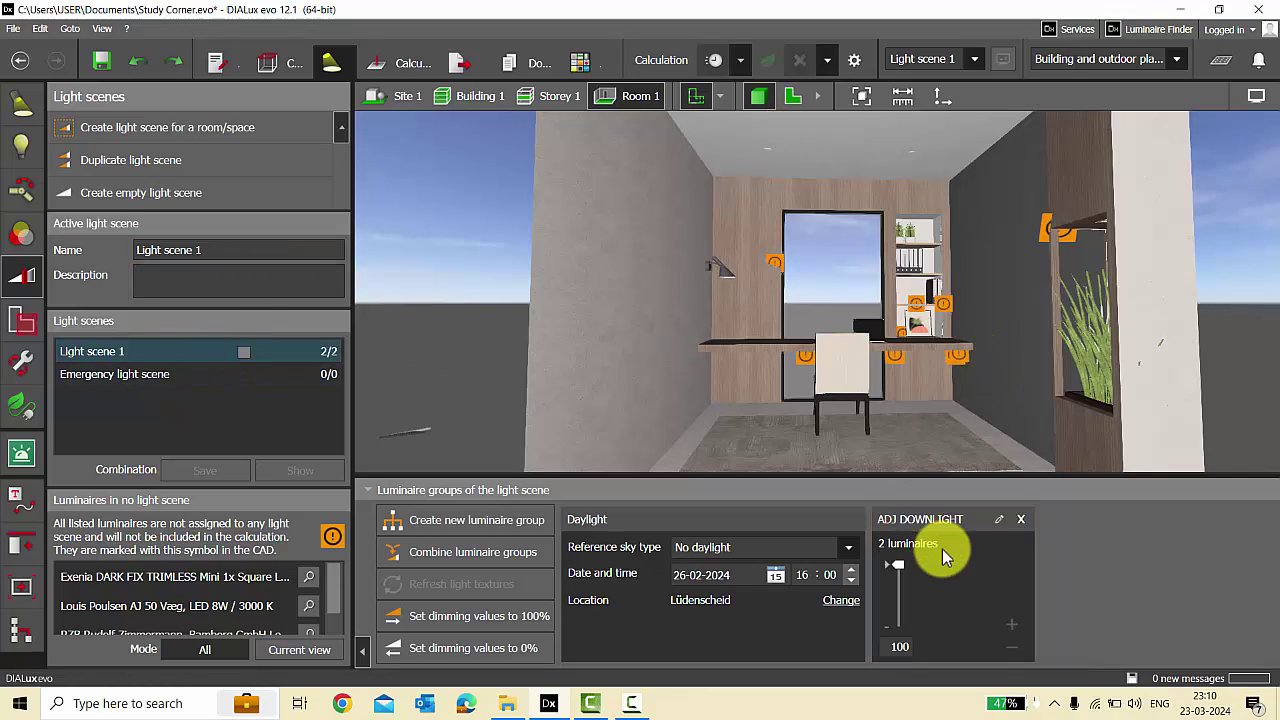
{"action": "left_click", "coordinate": [949, 594]}
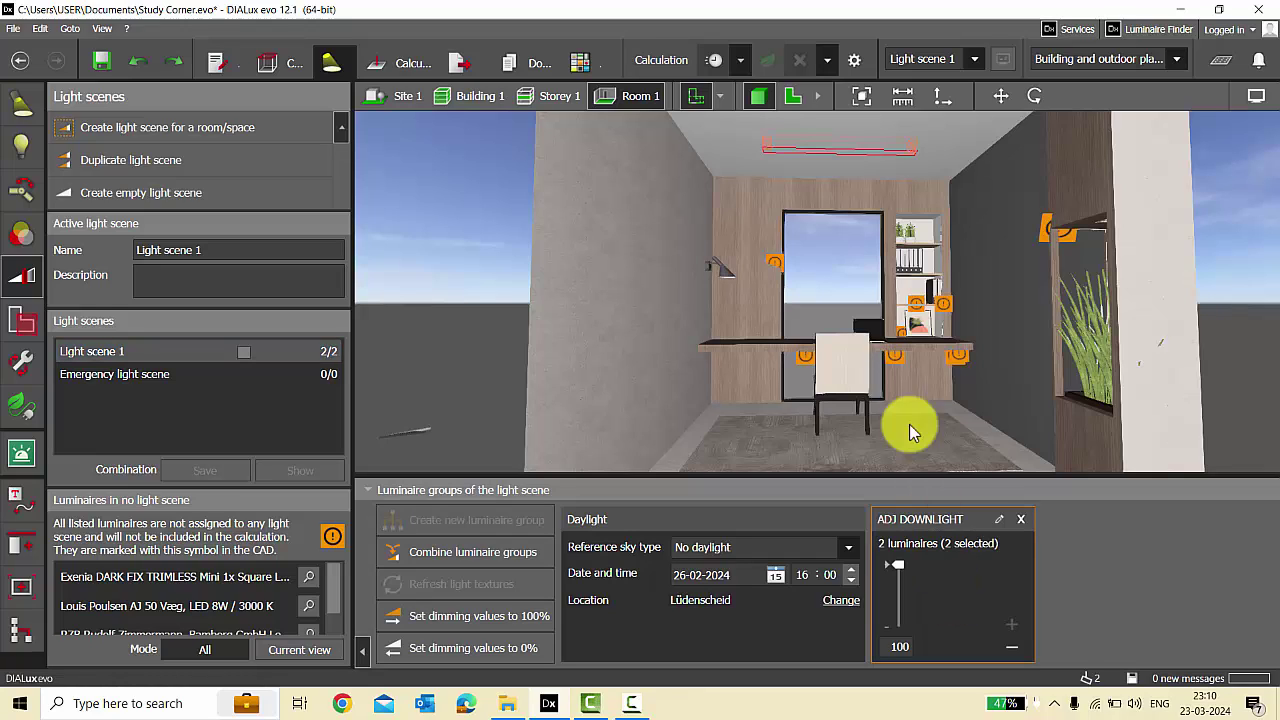
Run the lighting calculation for the ADJ DOWNLIGHT group, declining to save.
{"action": "left_click", "coordinate": [712, 62]}
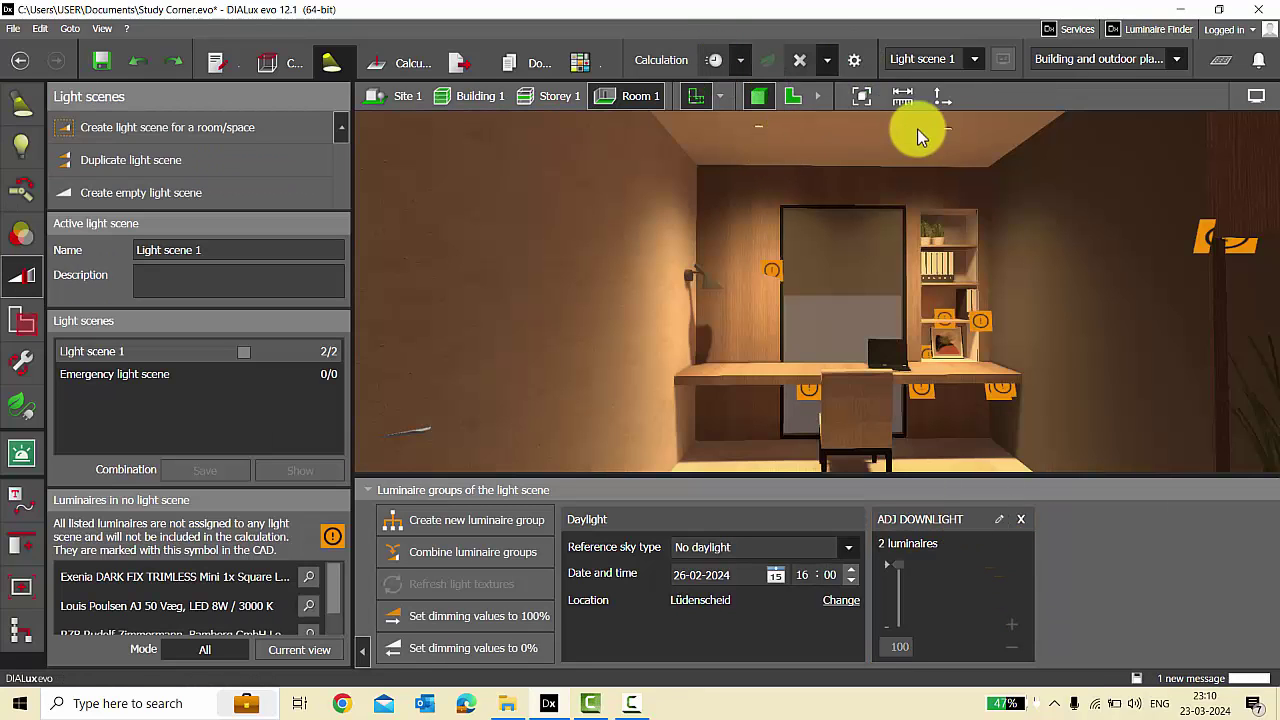
{"action": "left_click", "coordinate": [935, 591]}
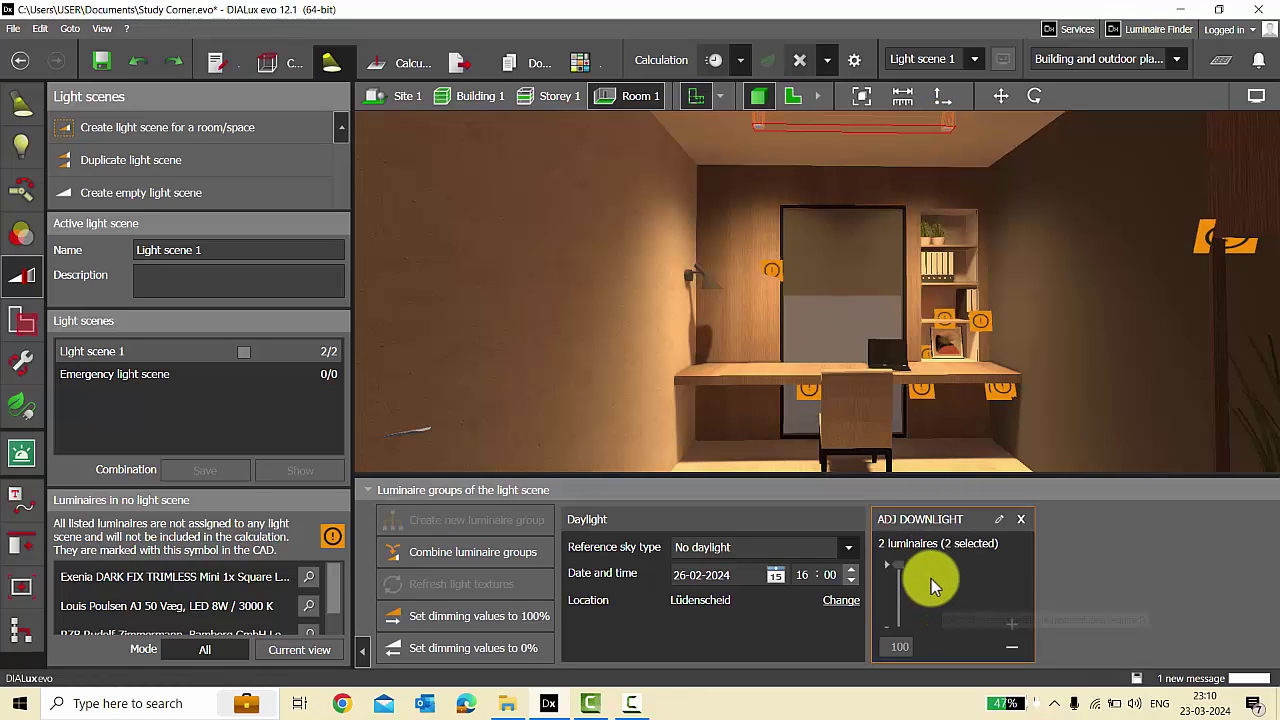
{"action": "left_click", "coordinate": [692, 387]}
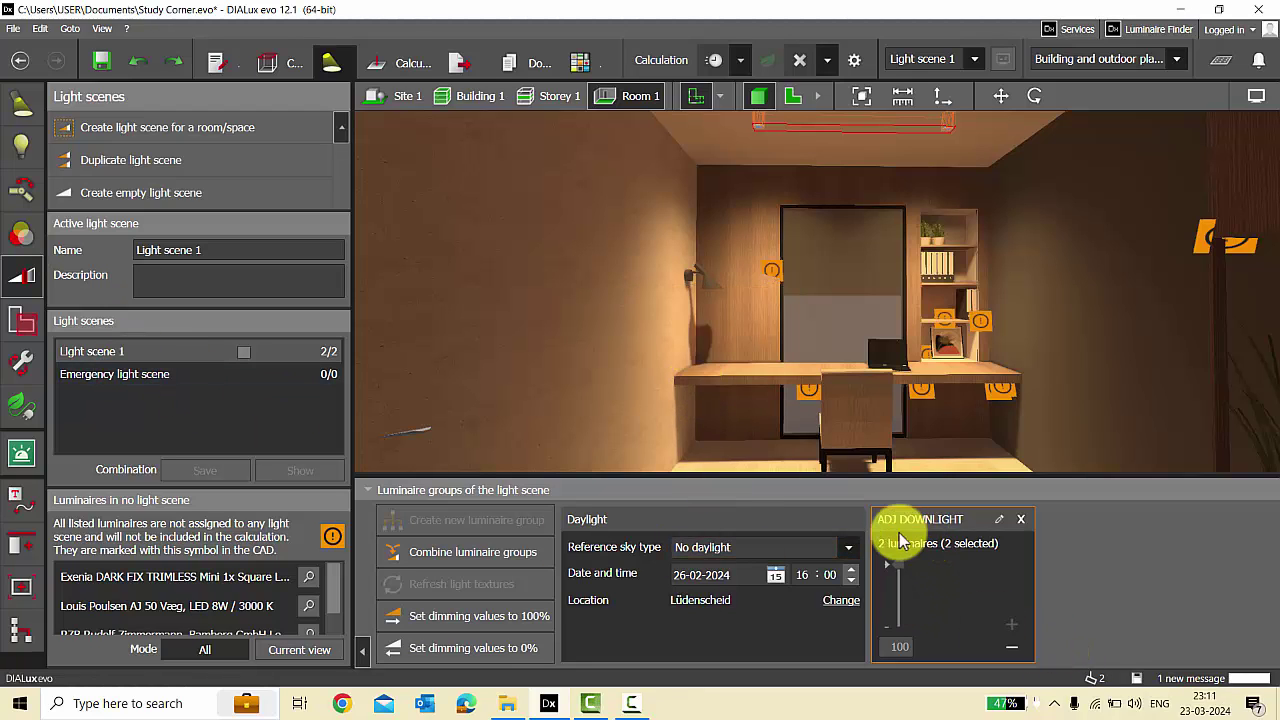
Orbit through the lit room and reselect the ADJ DOWNLIGHT group's two luminaires.
{"action": "scroll", "coordinate": [885, 317], "scroll_direction": "down", "scroll_amount": 3}
{"action": "left_click_drag", "start_coordinate": [885, 317], "coordinate": [974, 263]}
{"action": "scroll", "coordinate": [903, 343], "scroll_direction": "up", "scroll_amount": 3}
{"action": "left_click_drag", "start_coordinate": [647, 284], "coordinate": [597, 242]}
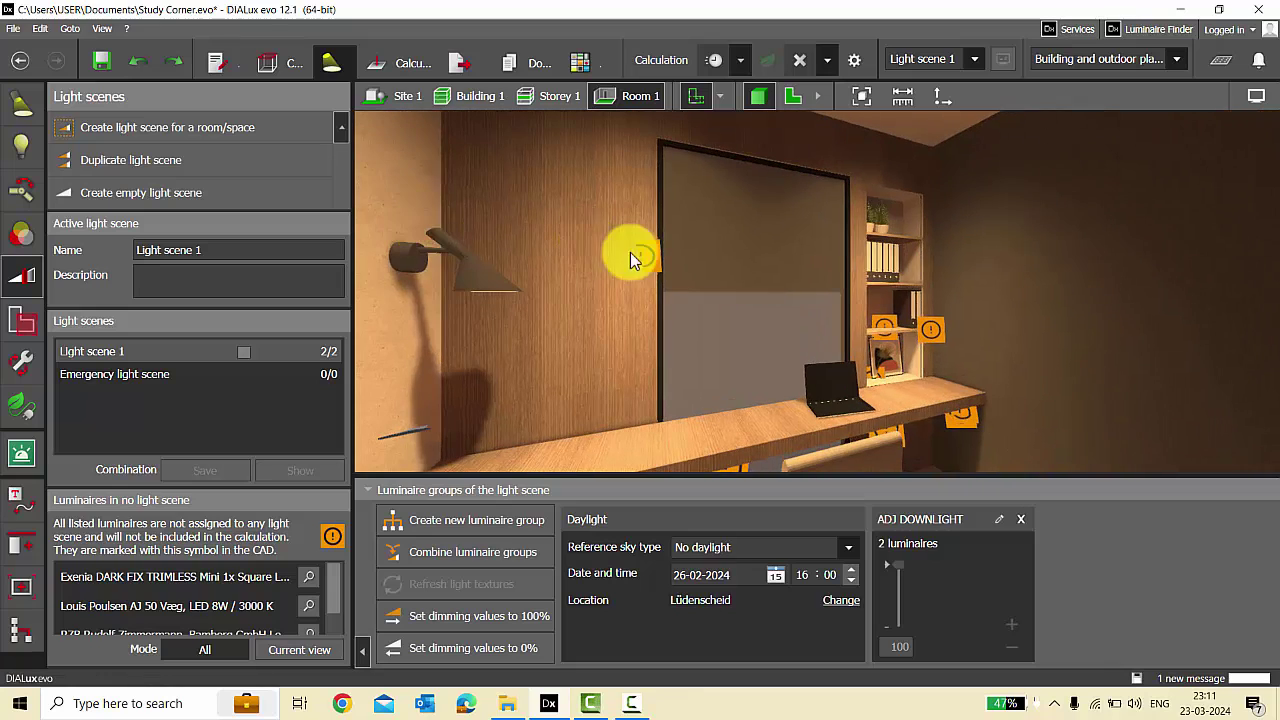
{"action": "scroll", "coordinate": [765, 236], "scroll_direction": "down", "scroll_amount": 3}
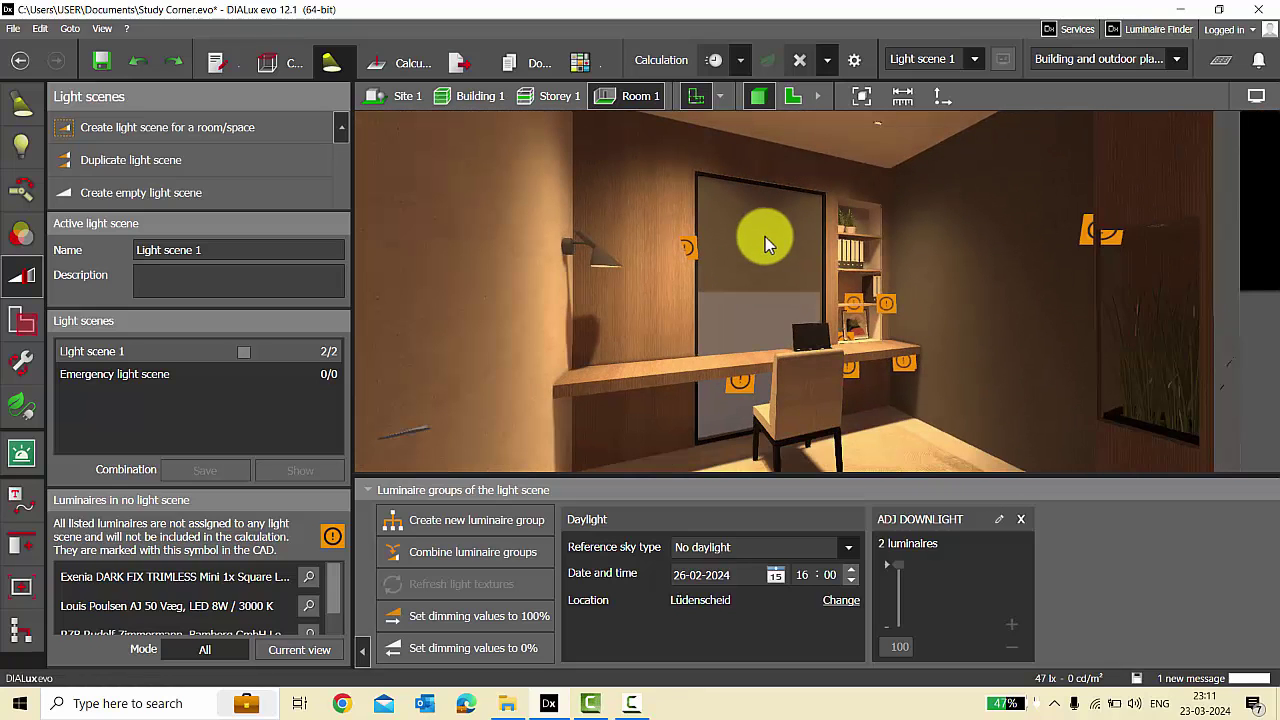
{"action": "scroll", "coordinate": [979, 335], "scroll_direction": "down", "scroll_amount": 4}
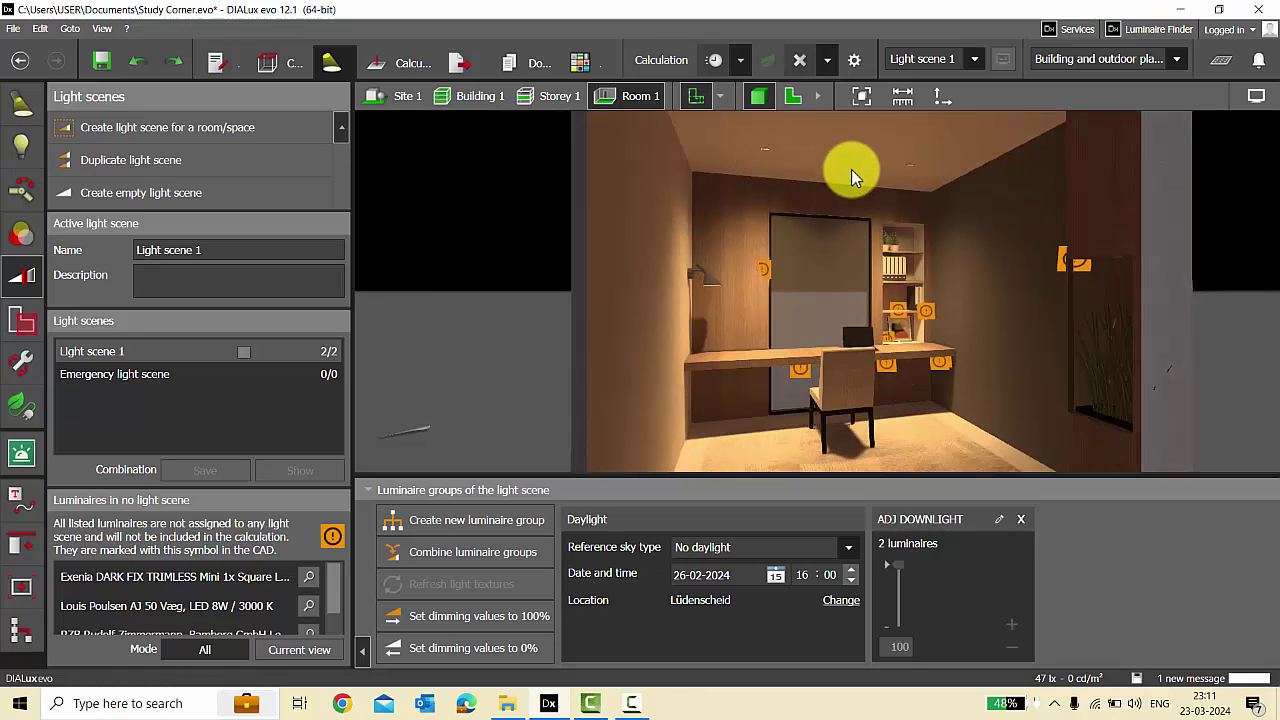
{"action": "left_click", "coordinate": [942, 607]}
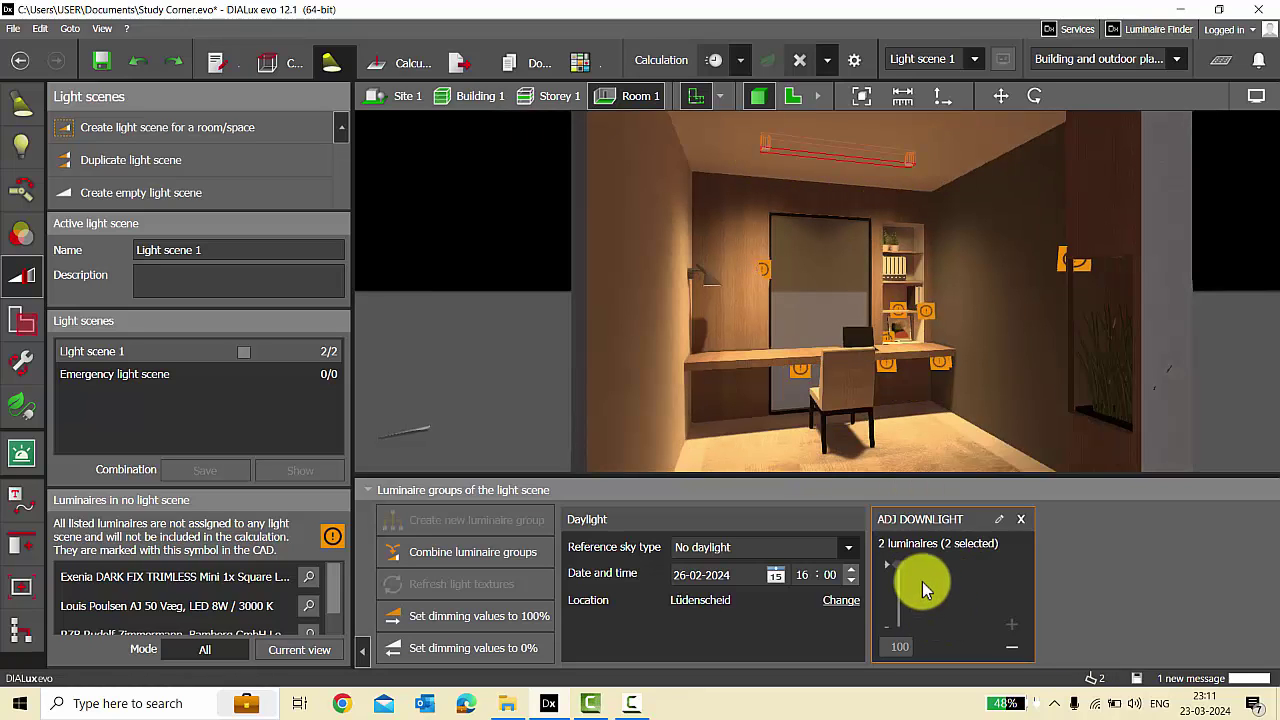
Discard the calculation results and add a new empty light scene named Light scene 2.
{"action": "left_click", "coordinate": [799, 60]}
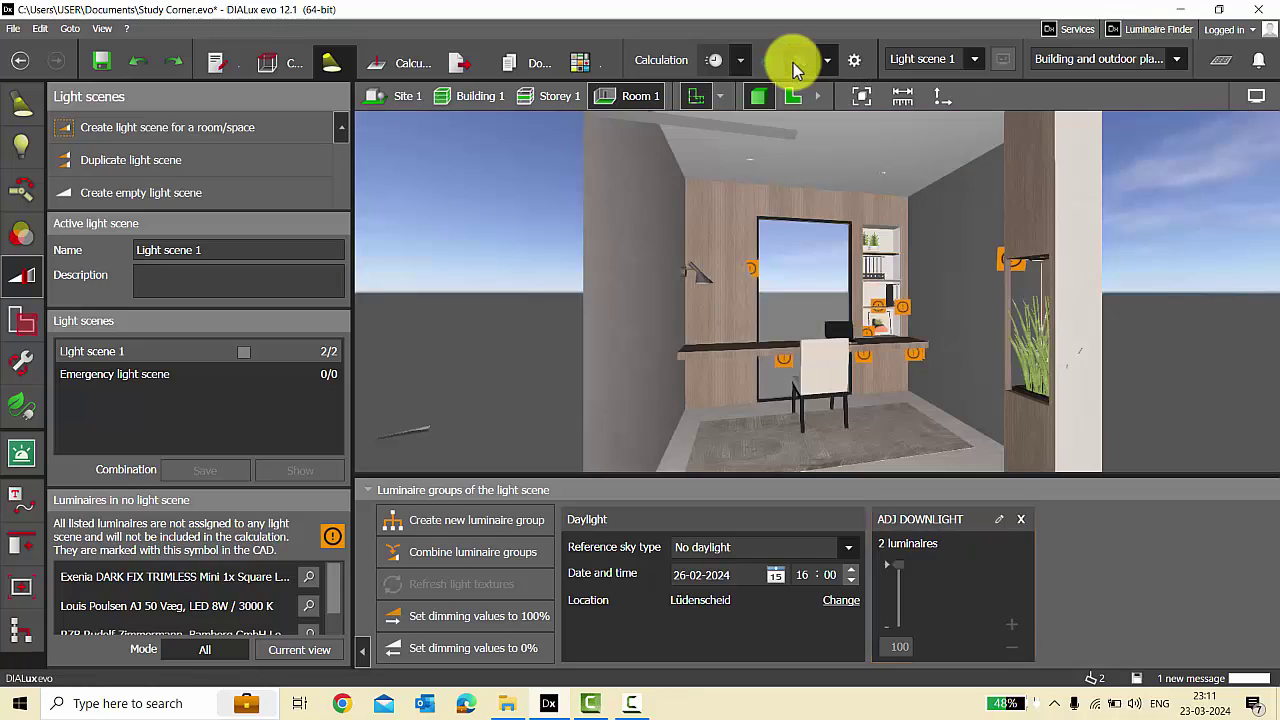
{"action": "left_click", "coordinate": [112, 348]}
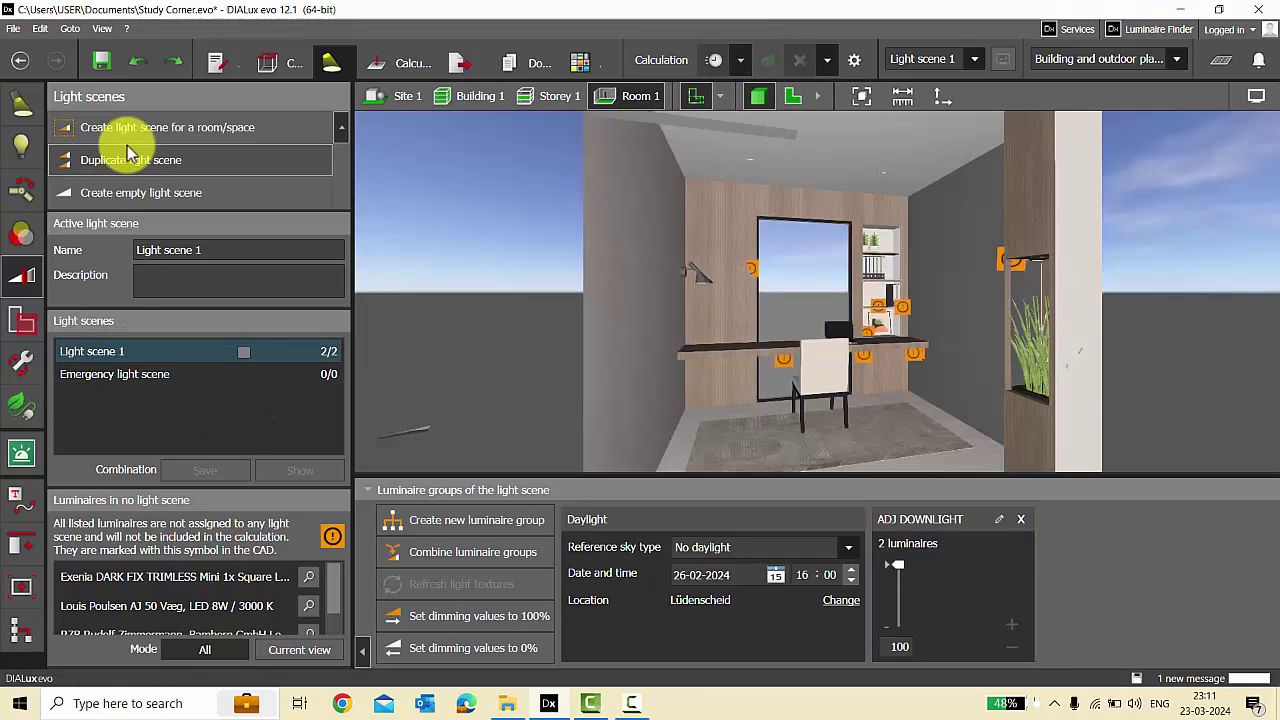
{"action": "left_click", "coordinate": [115, 192]}
{"action": "left_click", "coordinate": [224, 251]}
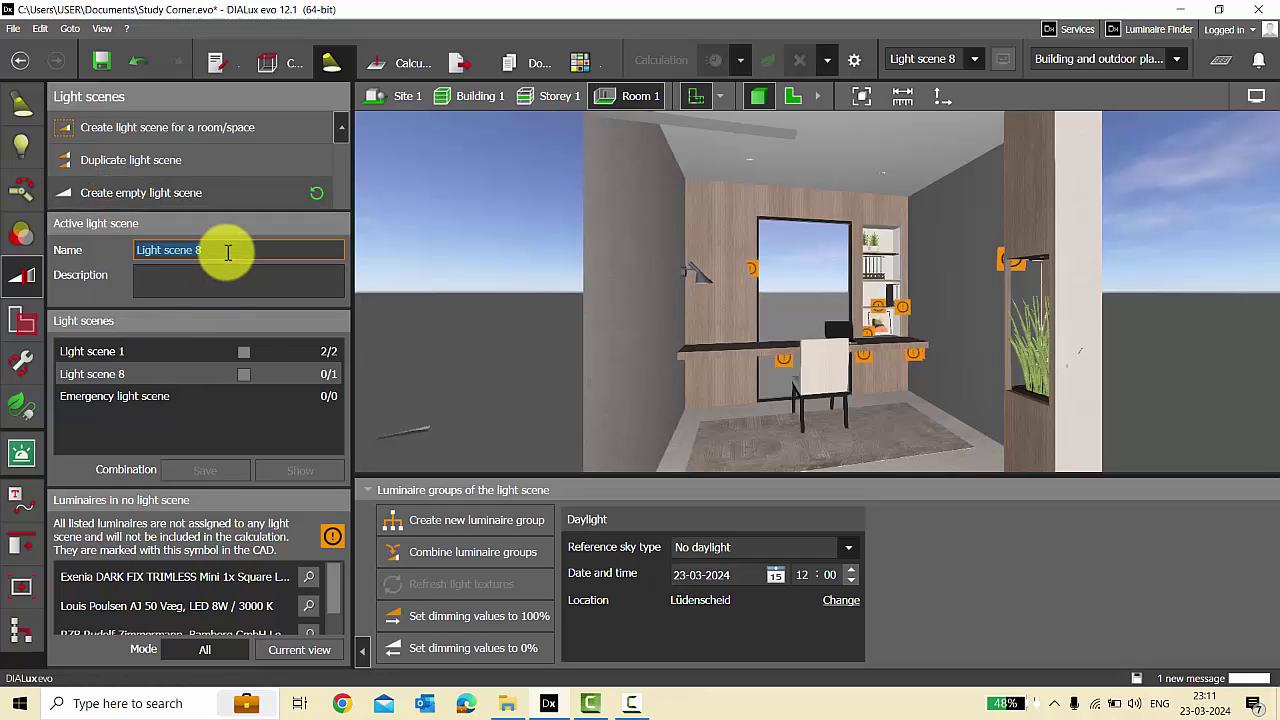
{"action": "key", "text": "BackSpace"}
{"action": "key", "text": "Return"}
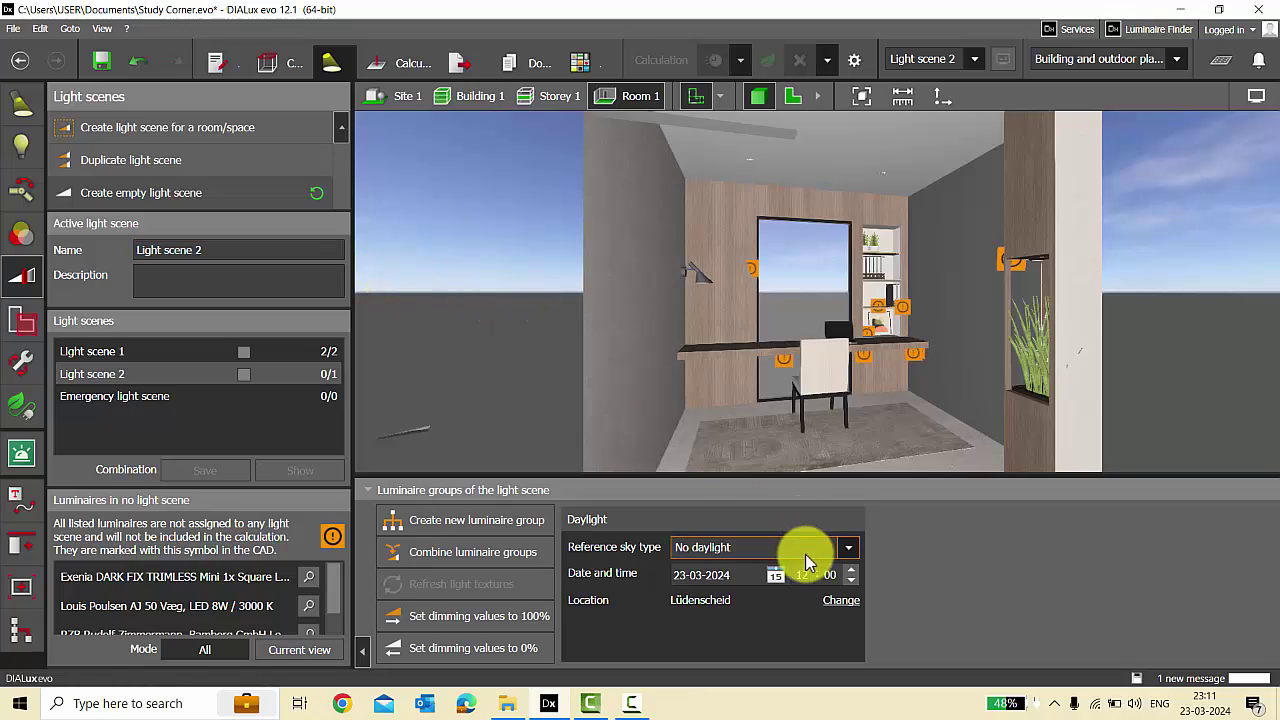
Create a new luminaire group in Light scene 2 named LED STRIP.
{"action": "left_click", "coordinate": [129, 379]}
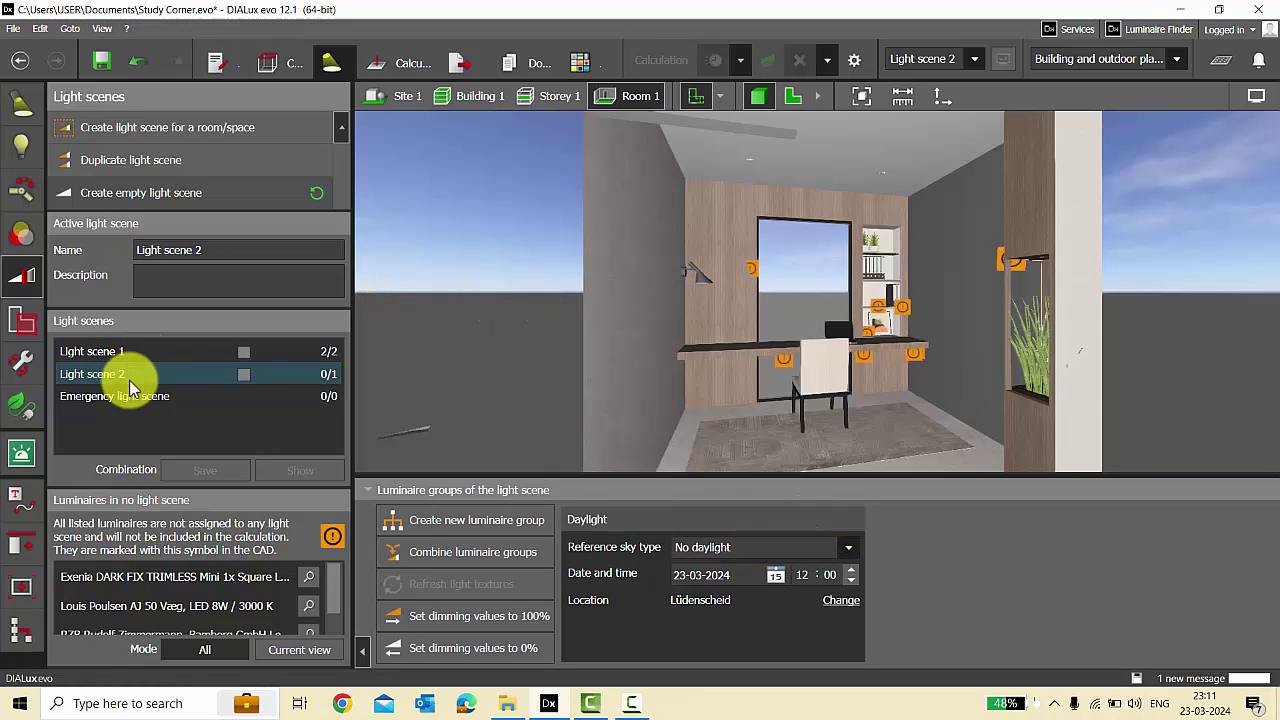
{"action": "left_click", "coordinate": [475, 530]}
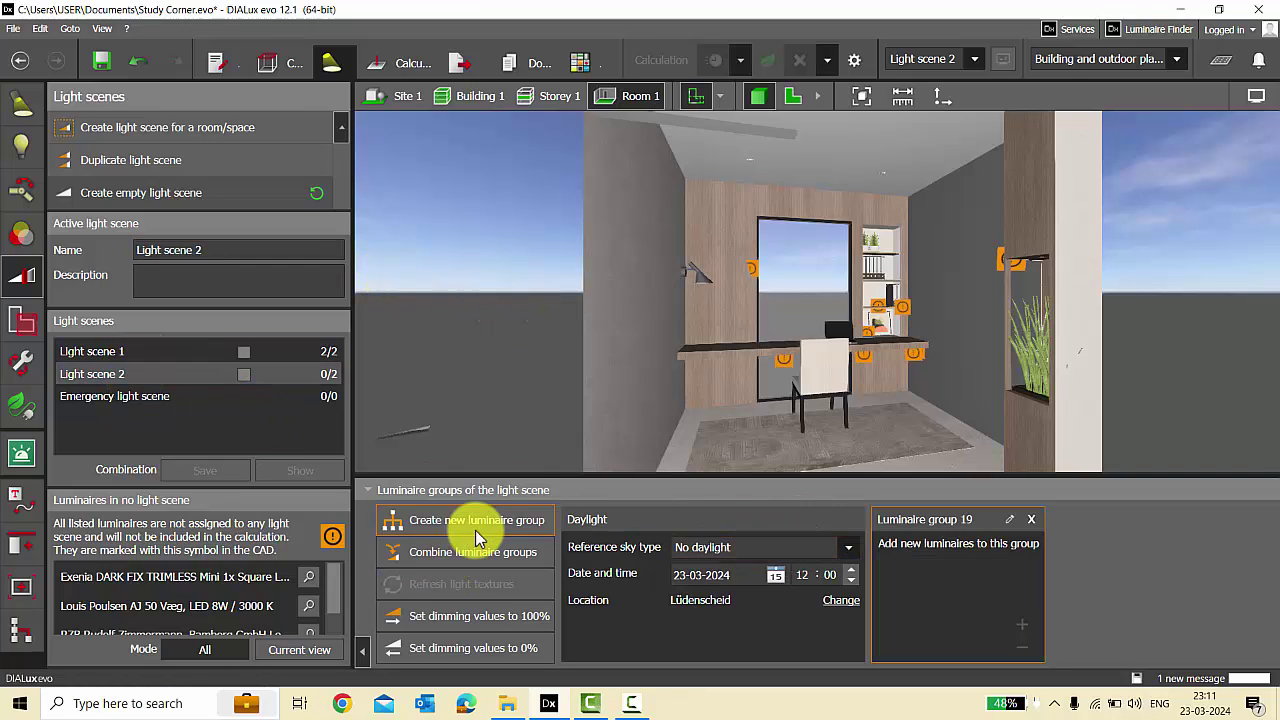
{"action": "double_click", "coordinate": [975, 519]}
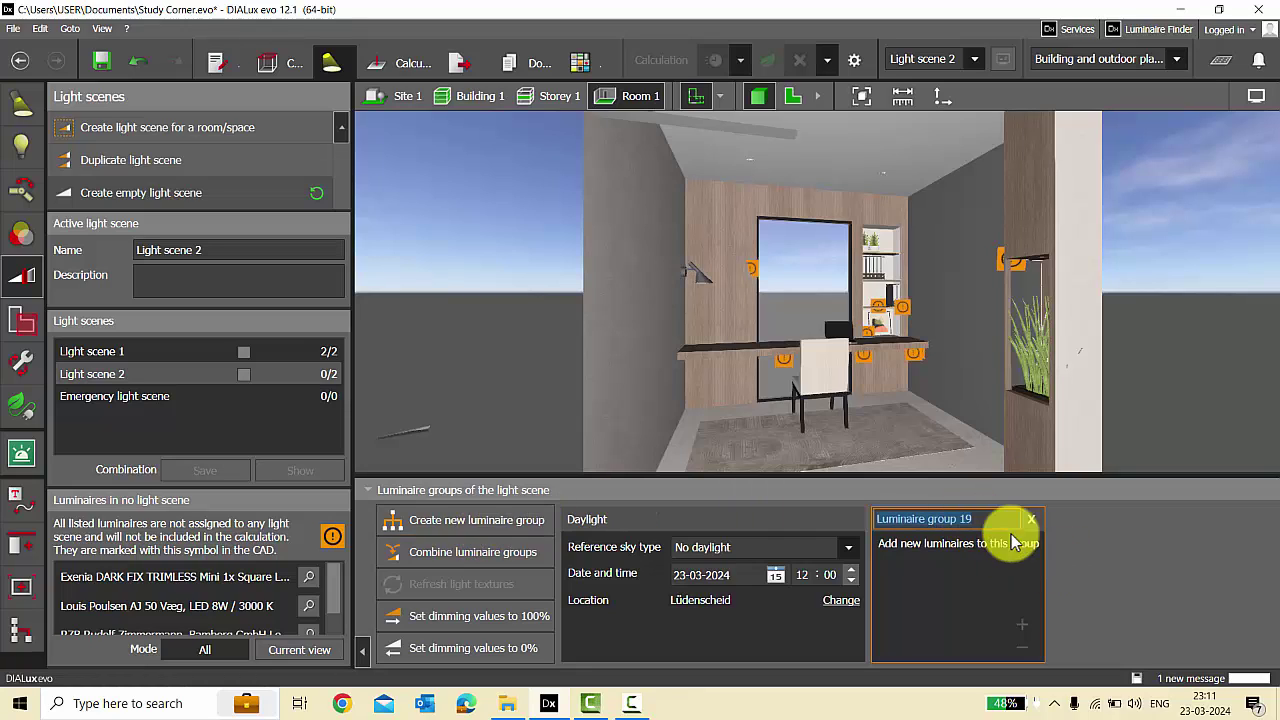
{"action": "type", "text": "LED "}
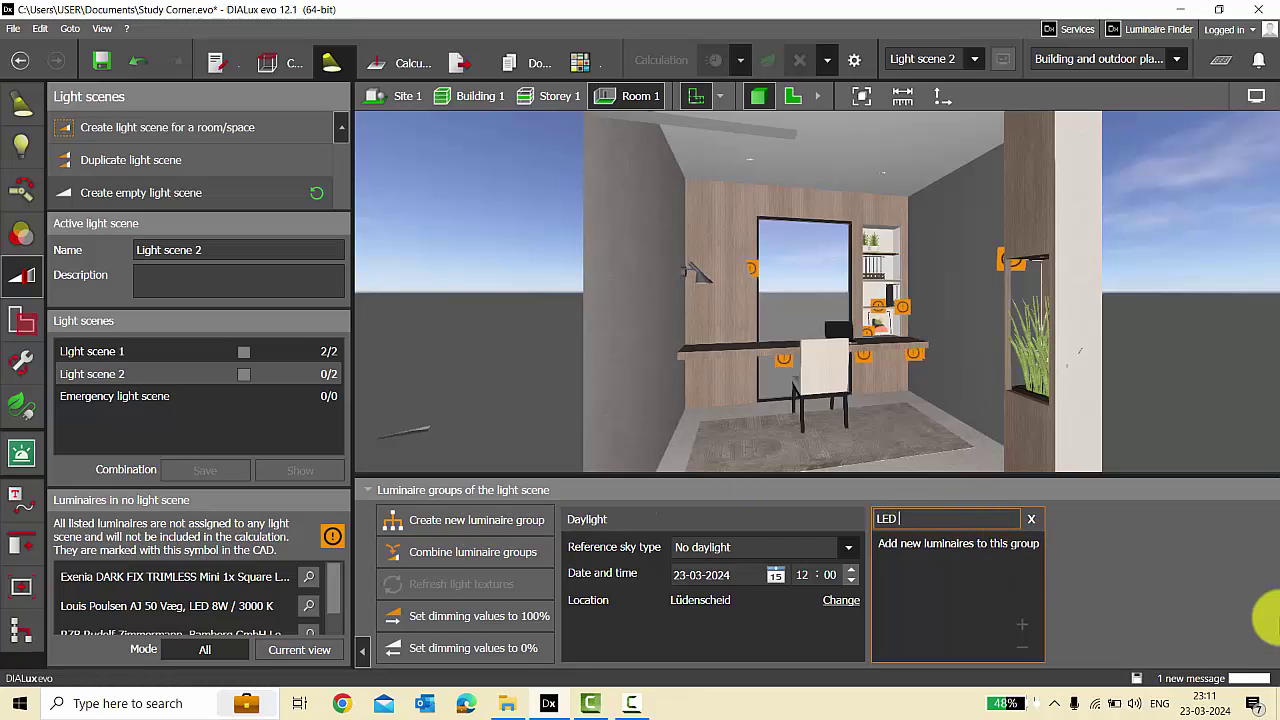
{"action": "type", "text": "STRIP"}
{"action": "key", "text": "Return"}
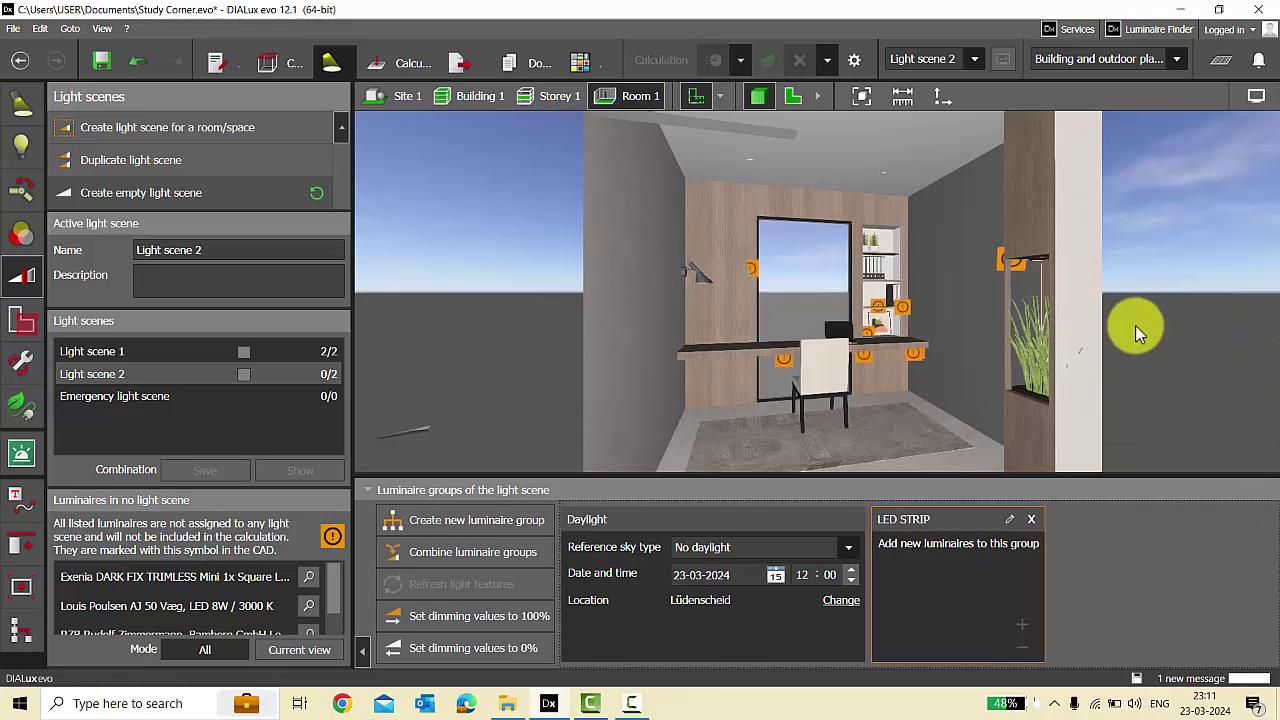
Add the seven shelf LED strip luminaires to the LED STRIP group.
{"action": "middle_click_drag", "start_coordinate": [702, 435], "coordinate": [935, 200]}
{"action": "left_click", "coordinate": [762, 320]}
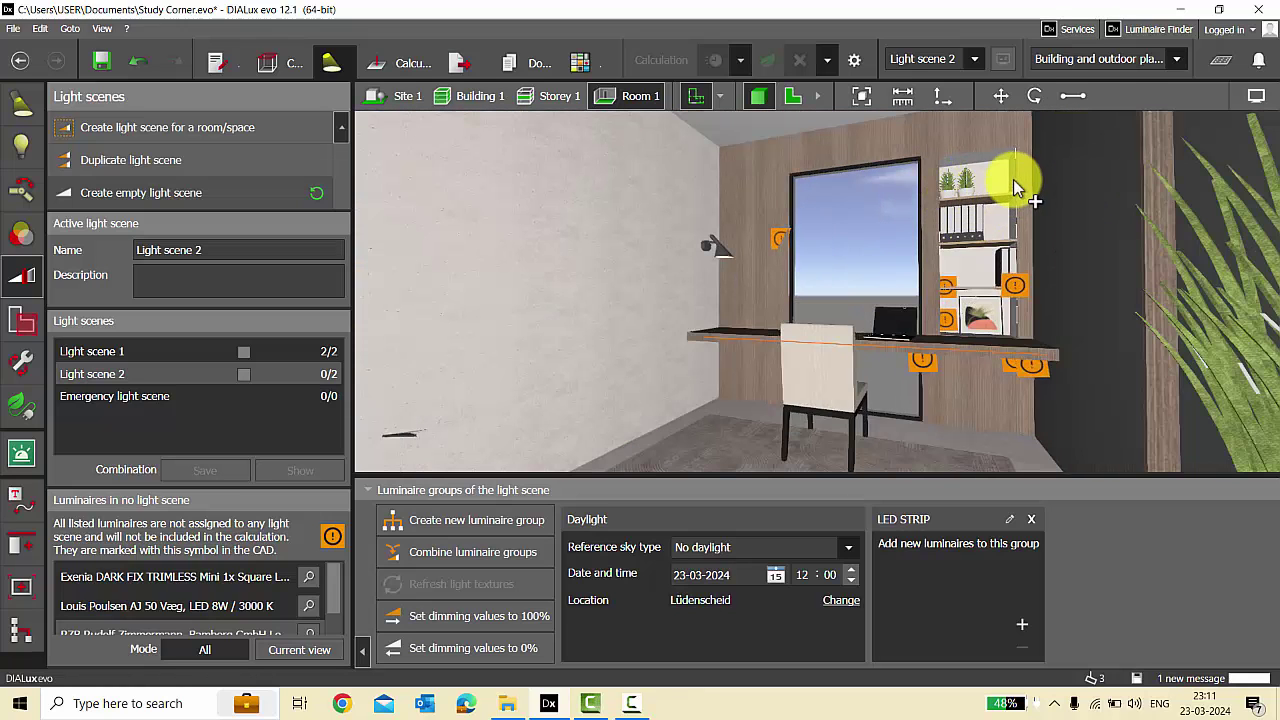
{"action": "scroll", "coordinate": [974, 214], "scroll_direction": "up", "scroll_amount": 3}
{"action": "scroll", "coordinate": [960, 200], "scroll_direction": "down", "scroll_amount": 3}
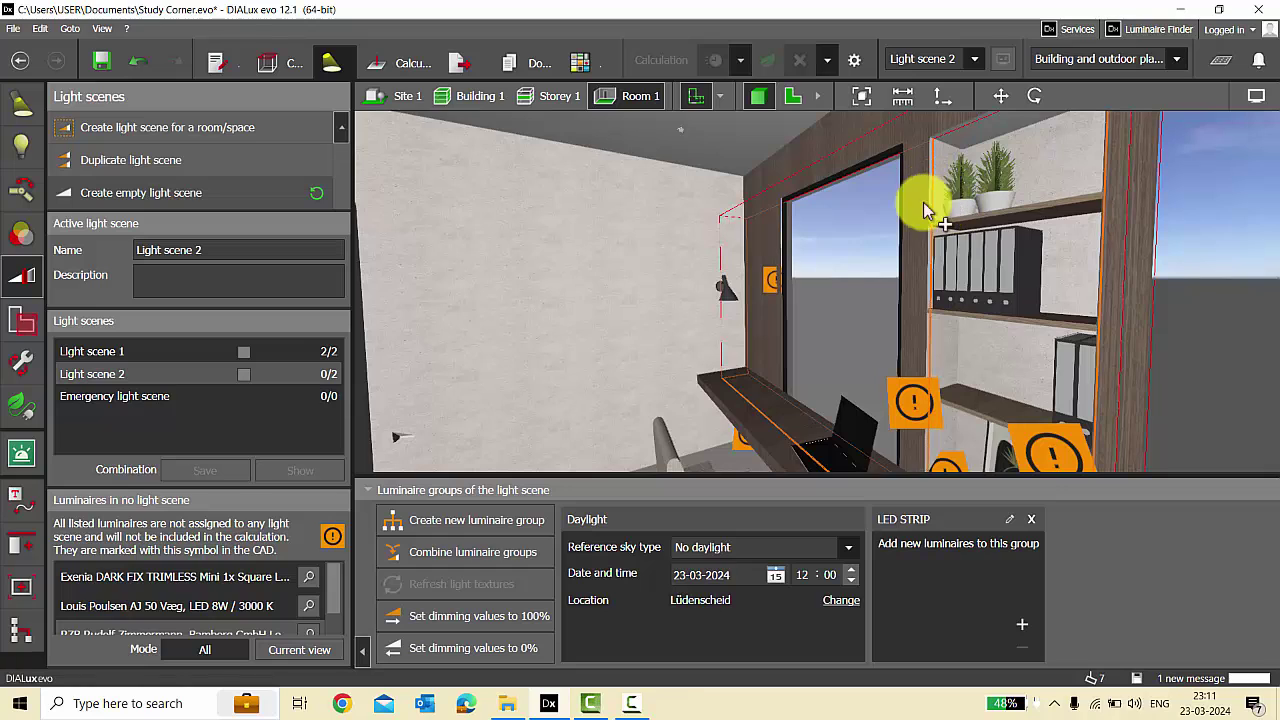
{"action": "scroll", "coordinate": [941, 190], "scroll_direction": "down", "scroll_amount": 3}
{"action": "left_click", "coordinate": [1022, 624]}
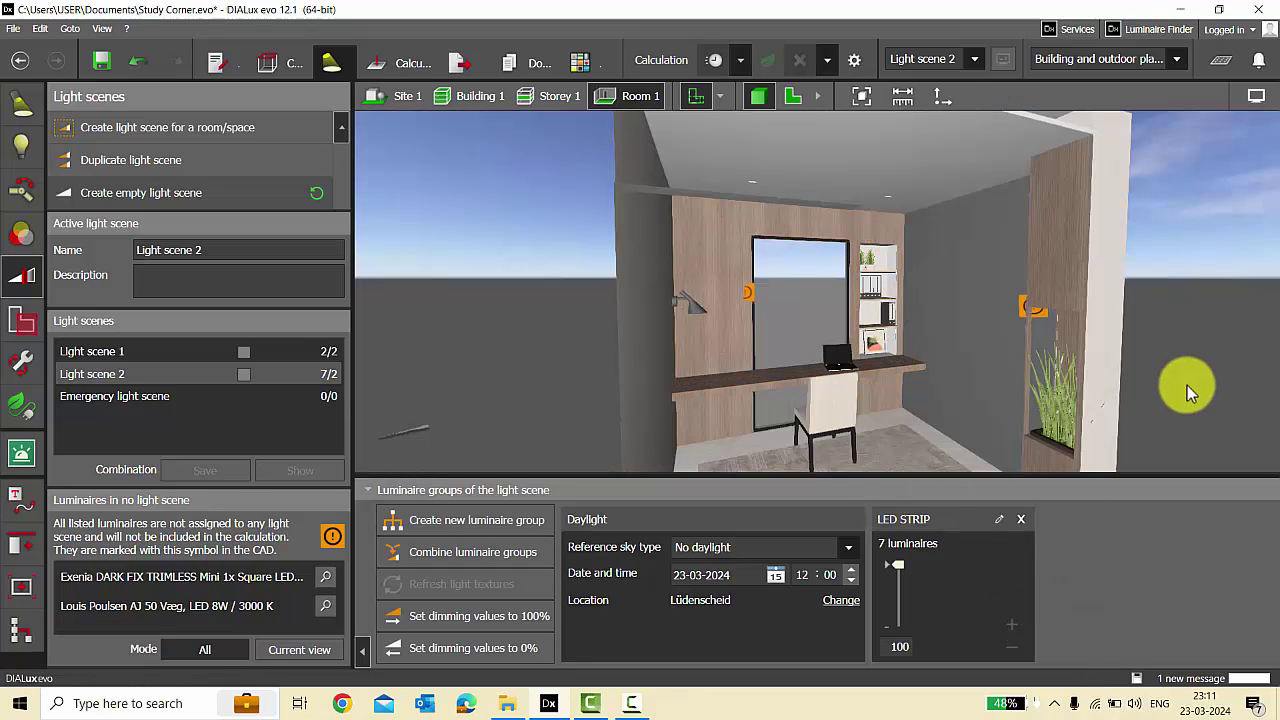
{"action": "scroll", "coordinate": [917, 434], "scroll_direction": "up", "scroll_amount": 2}
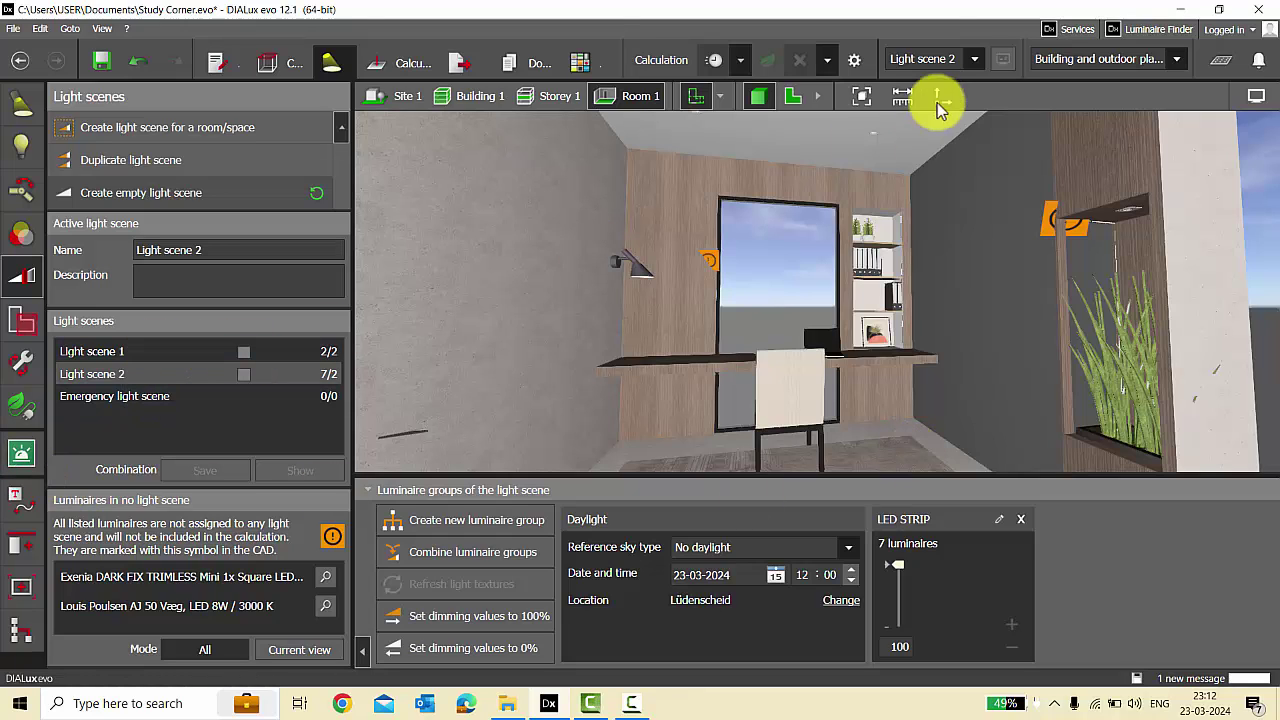
{"action": "left_click_drag", "start_coordinate": [887, 139], "coordinate": [714, 166]}
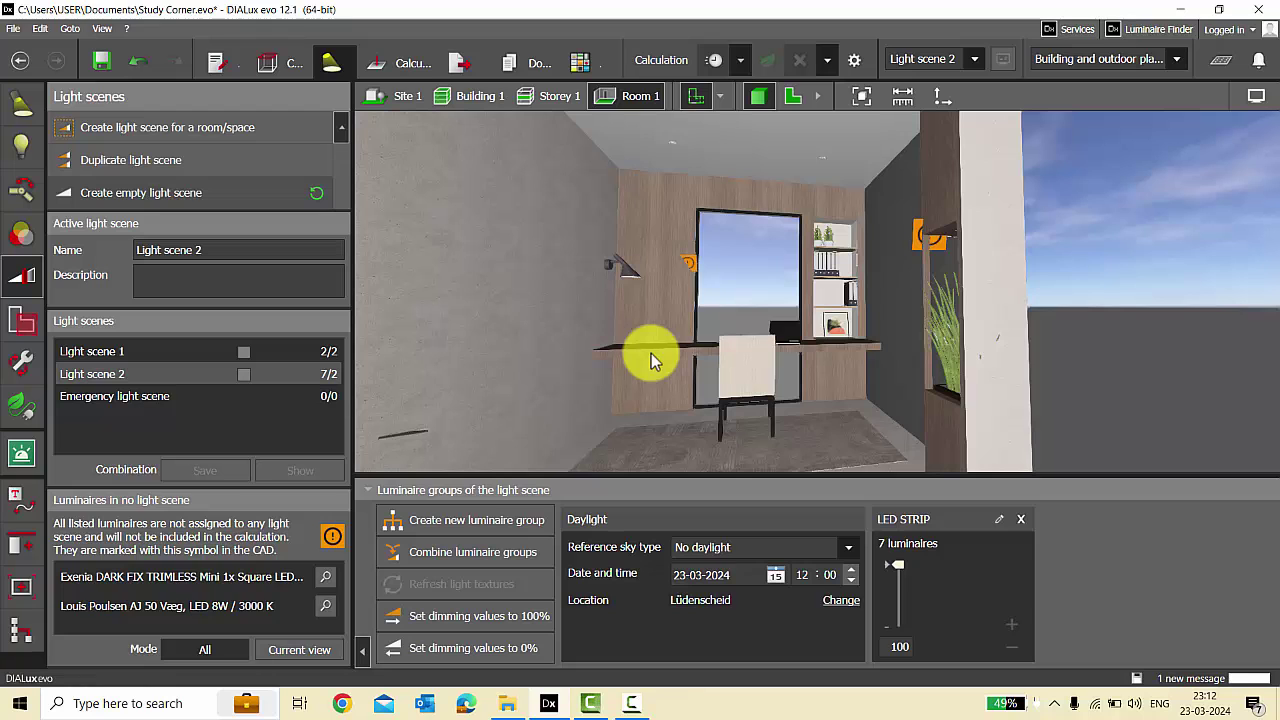
{"action": "left_click_drag", "start_coordinate": [831, 418], "coordinate": [987, 273]}
{"action": "left_click_drag", "start_coordinate": [614, 263], "coordinate": [560, 254]}
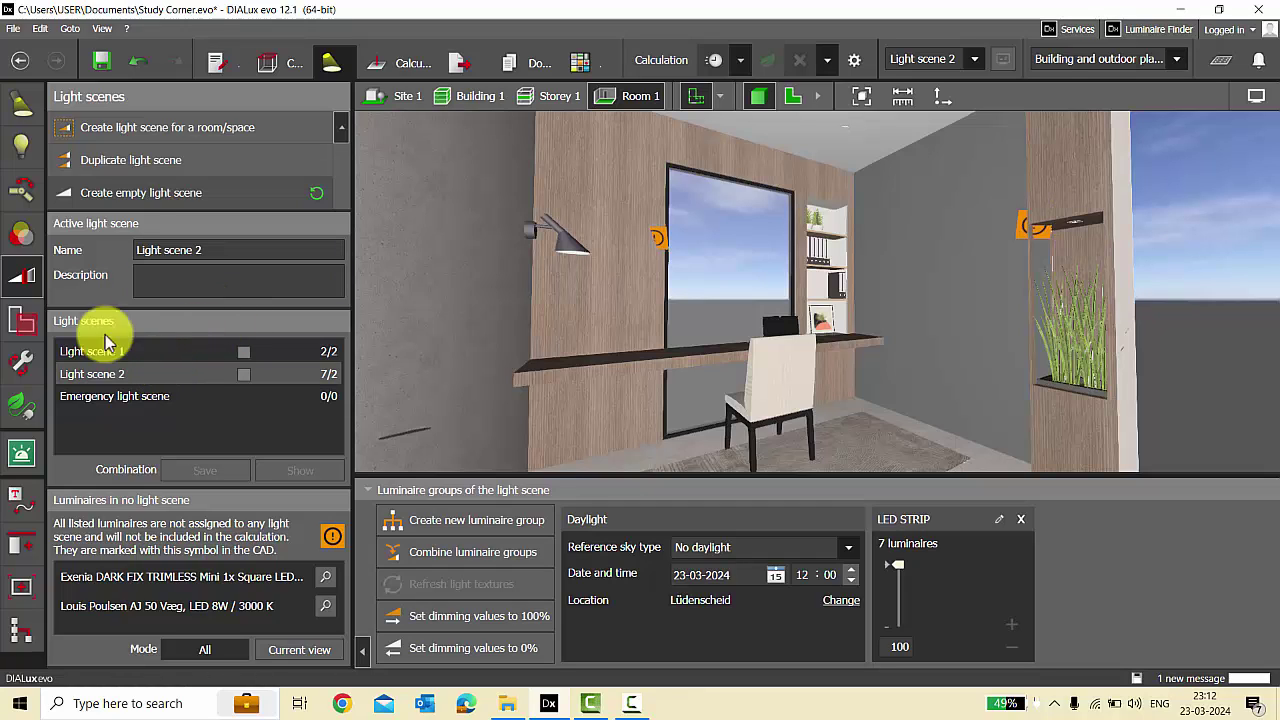
Add another empty light scene named Light scene 3.
{"action": "left_click", "coordinate": [123, 200]}
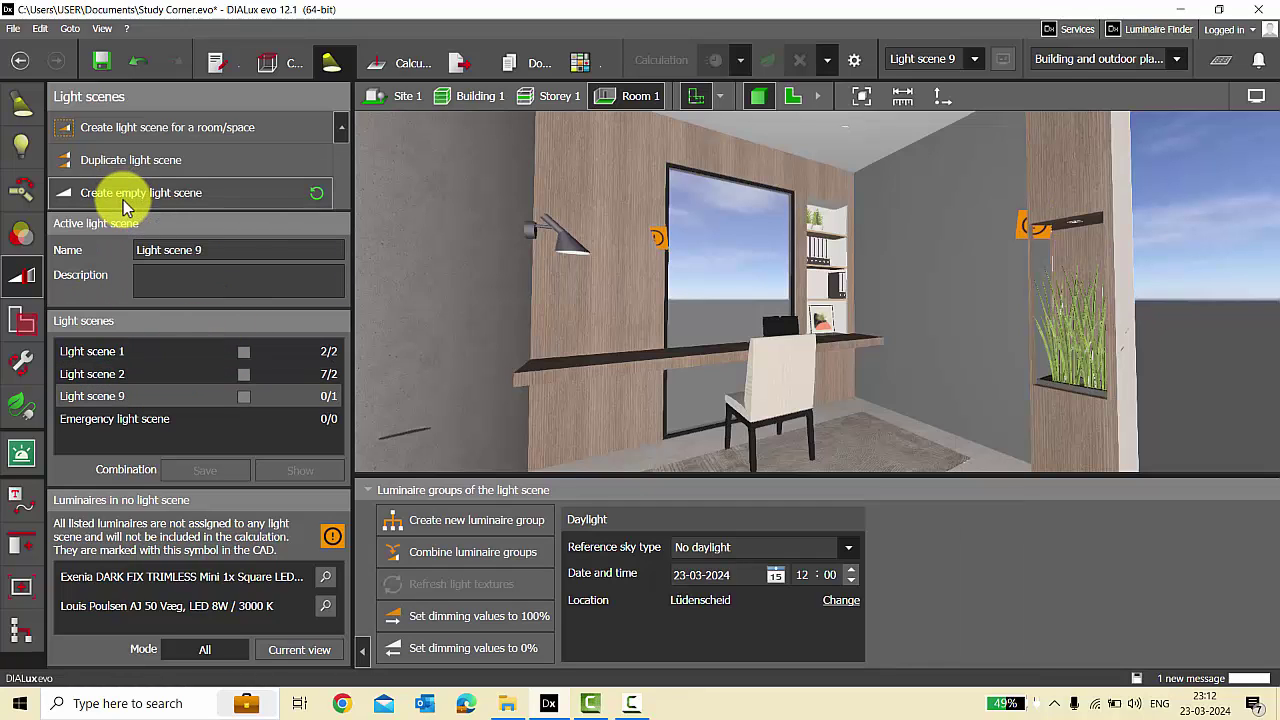
{"action": "left_click", "coordinate": [226, 249]}
{"action": "left_click", "coordinate": [227, 249]}
{"action": "type", "text": "3"}
{"action": "key", "text": "Return"}
Create Luminaire group 21 and assign both wall luminaires to it.
{"action": "left_click", "coordinate": [465, 521]}
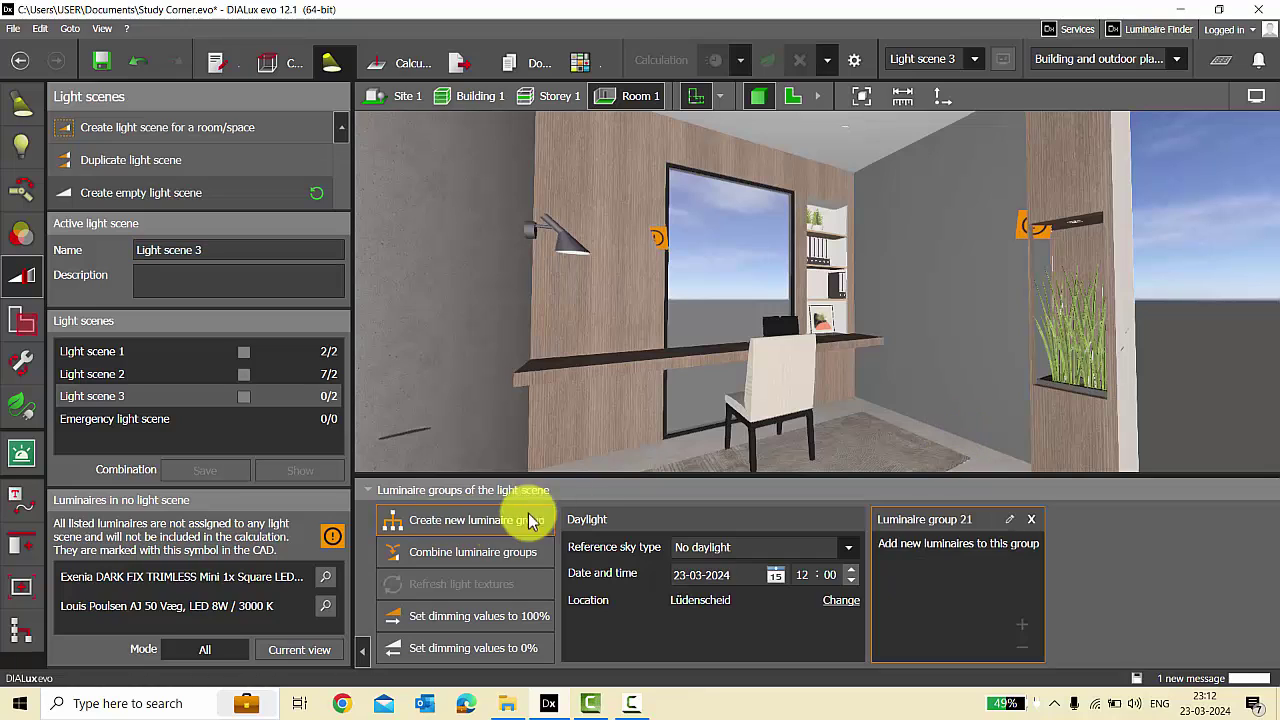
{"action": "left_click", "coordinate": [561, 247]}
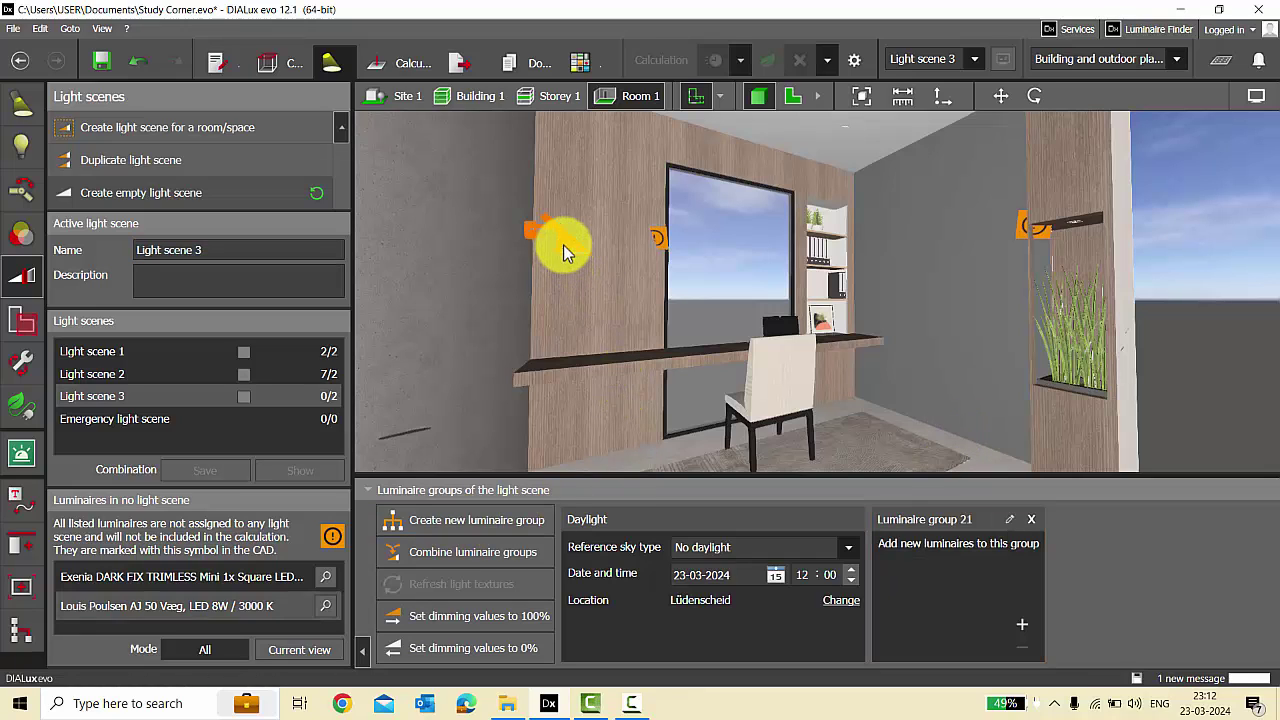
{"action": "left_click", "coordinate": [1066, 224], "text": "ctrl"}
{"action": "left_click", "coordinate": [1022, 624]}
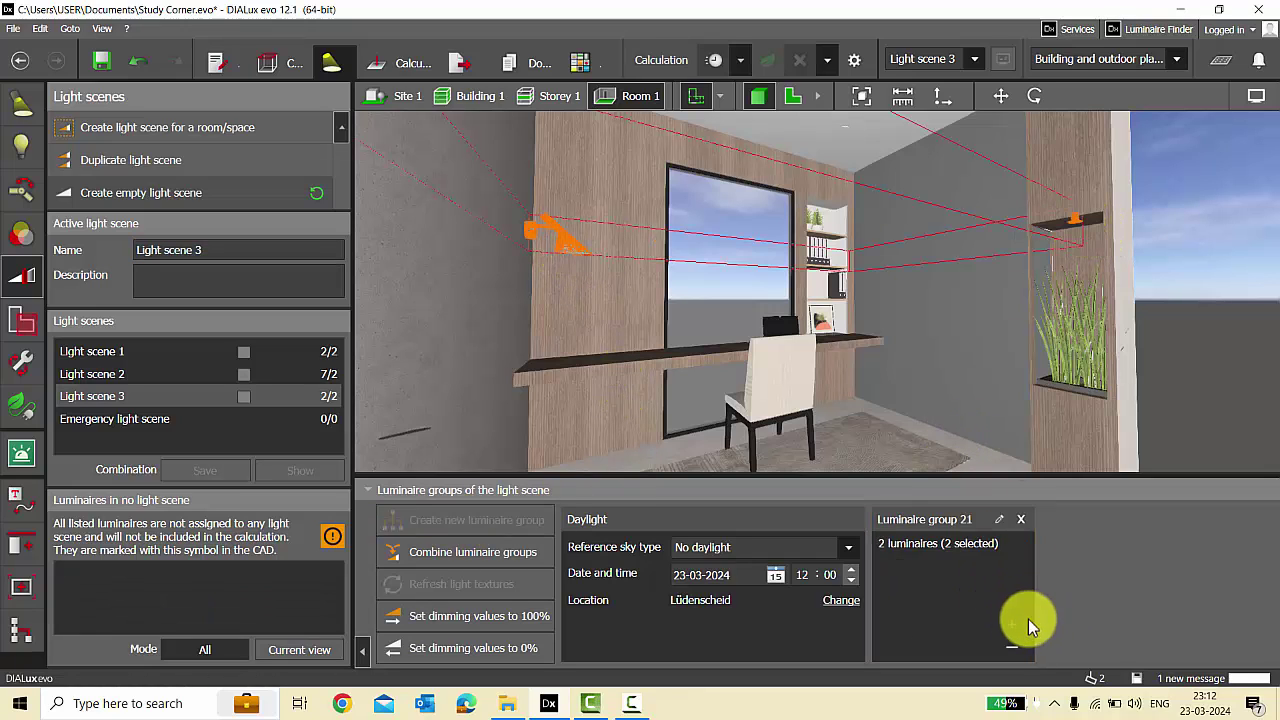
{"action": "left_click", "coordinate": [1237, 378]}
{"action": "left_click_drag", "start_coordinate": [1237, 378], "coordinate": [904, 264]}
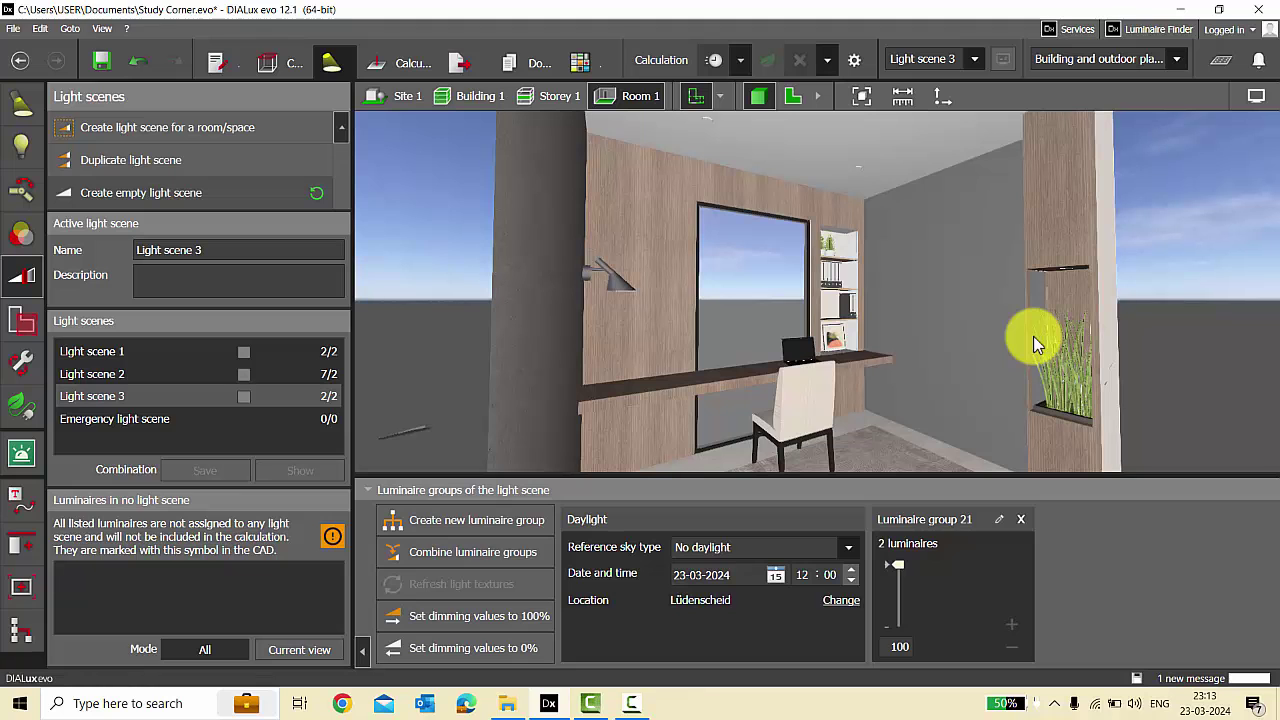
Orbit toward the desk and window and zoom in closer to the desk.
{"action": "left_click_drag", "start_coordinate": [952, 333], "coordinate": [855, 350]}
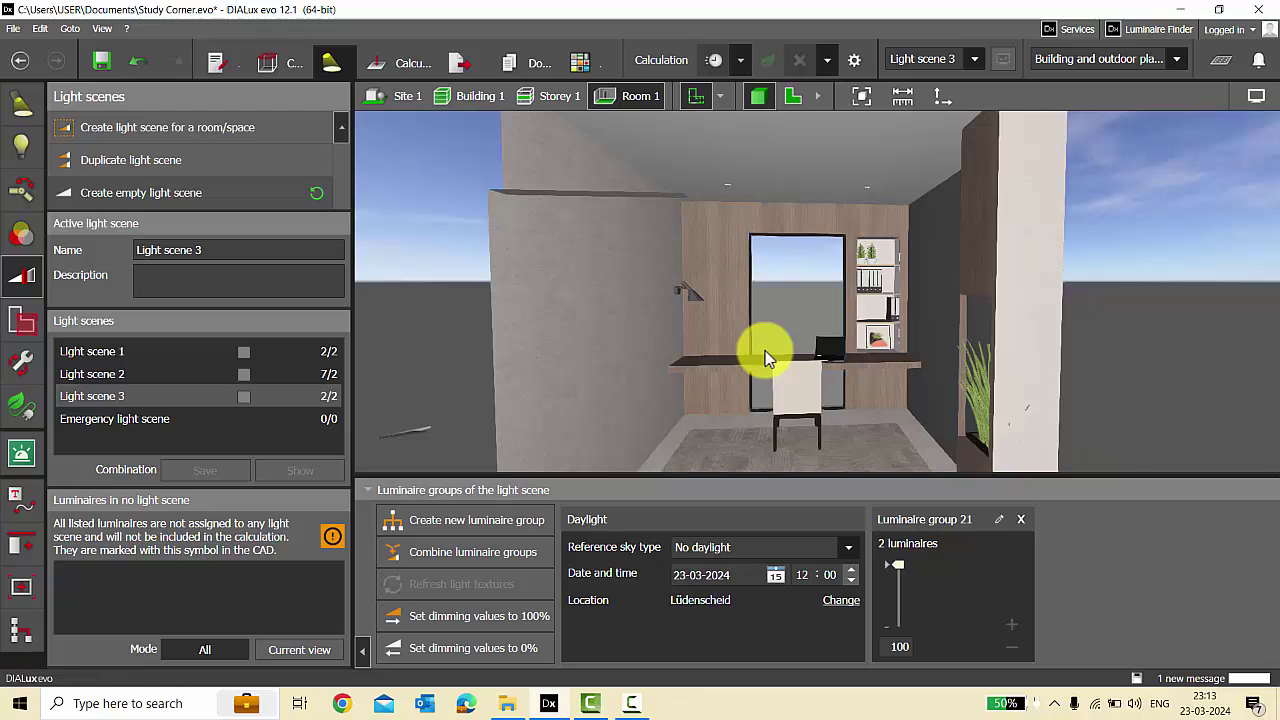
{"action": "scroll", "coordinate": [809, 348], "scroll_direction": "up", "scroll_amount": 5}
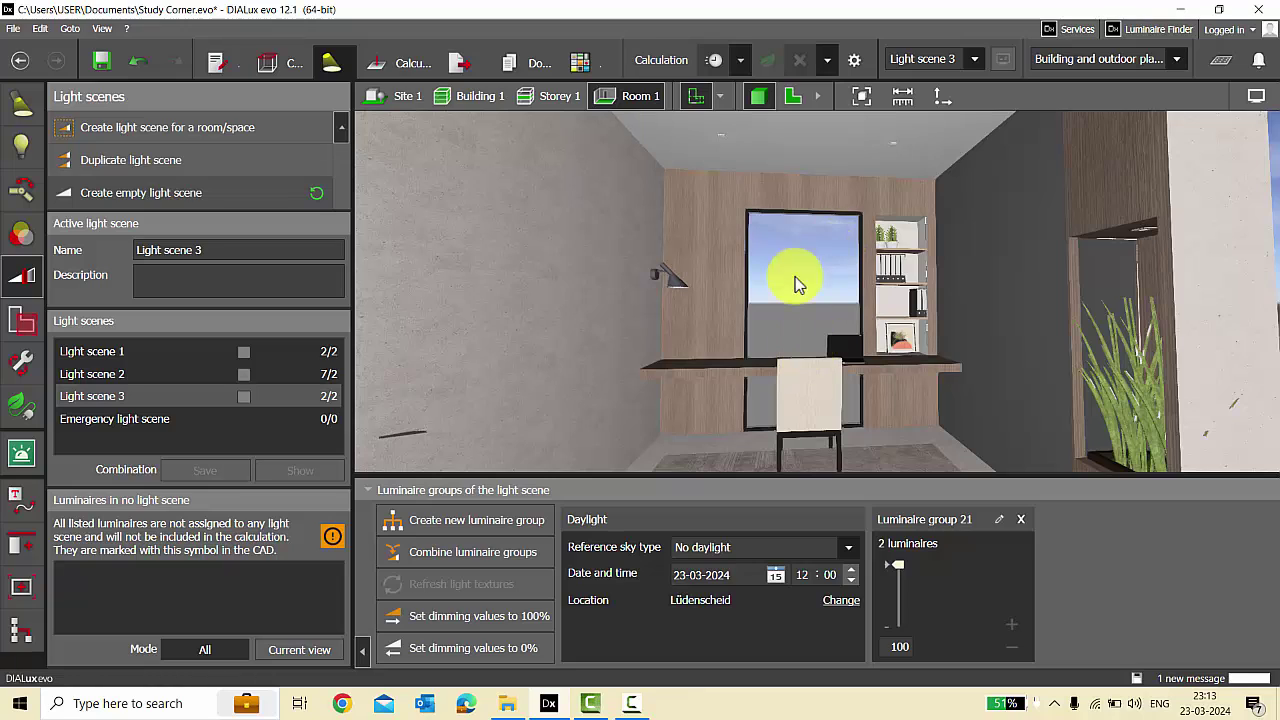
Tick Light scenes 1, 2 and 3 and save them as a combined scene.
{"action": "left_click", "coordinate": [129, 372]}
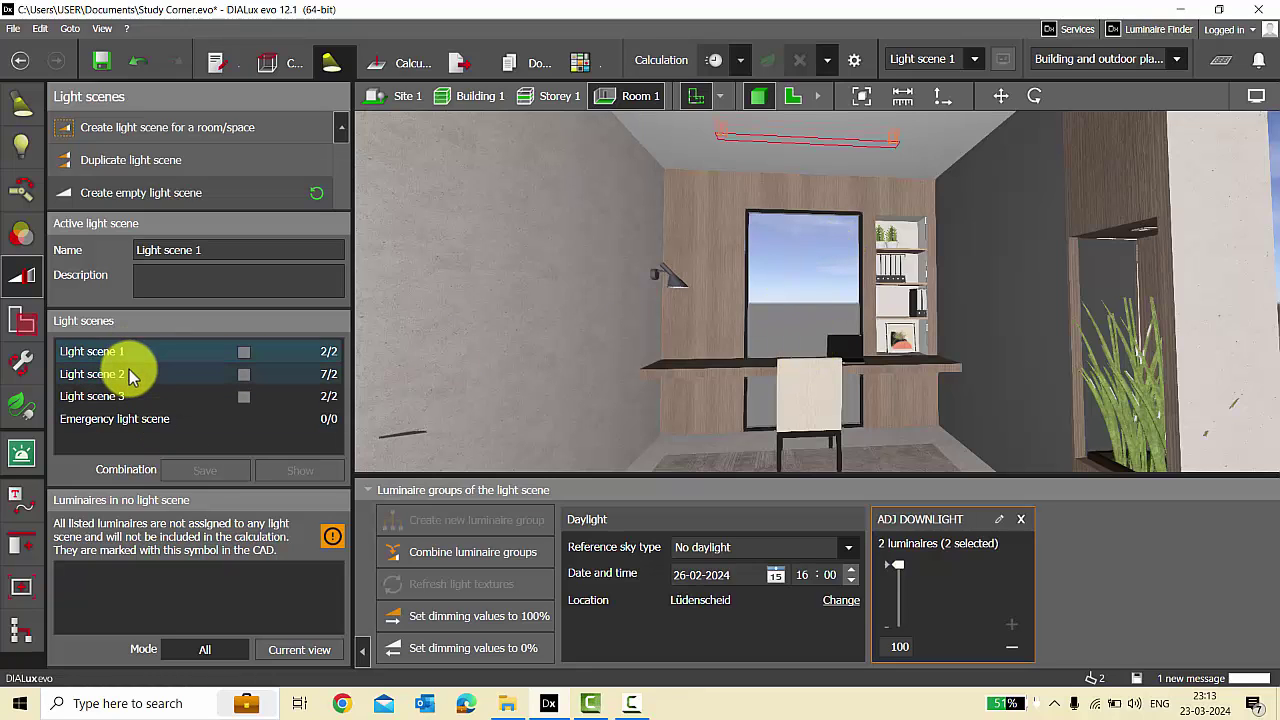
{"action": "left_click", "coordinate": [143, 397]}
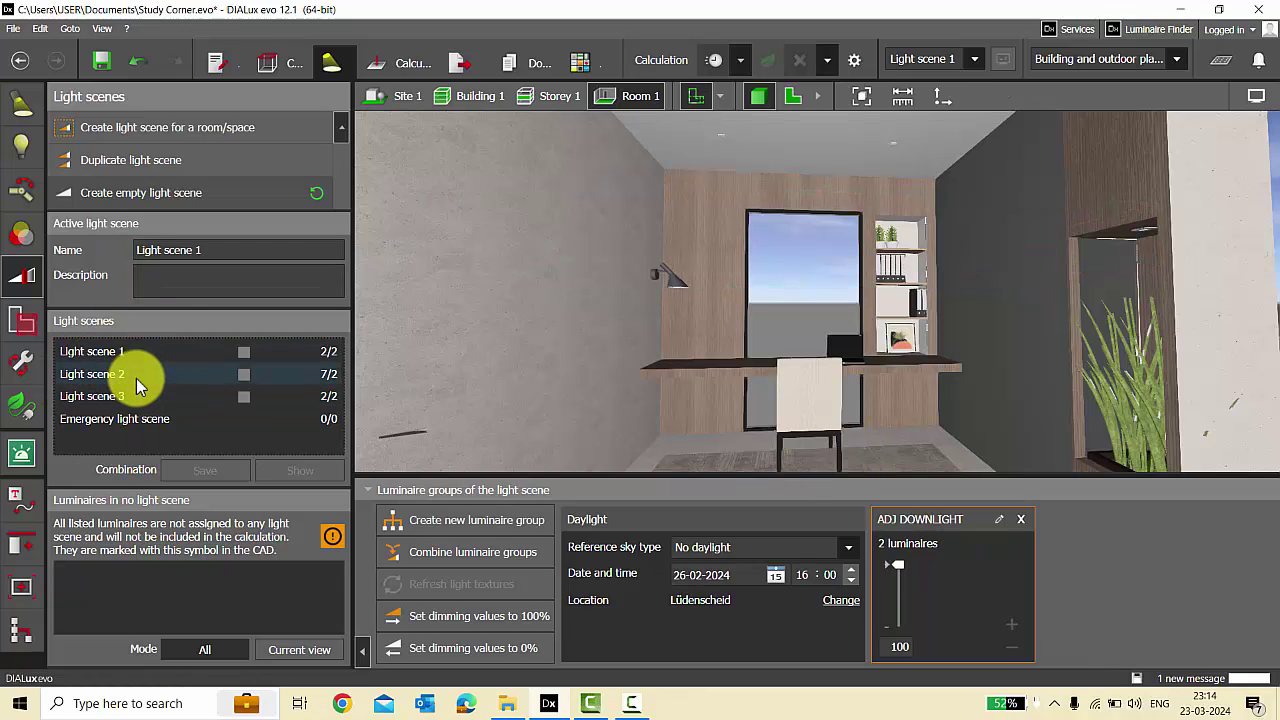
{"action": "left_click", "coordinate": [243, 351]}
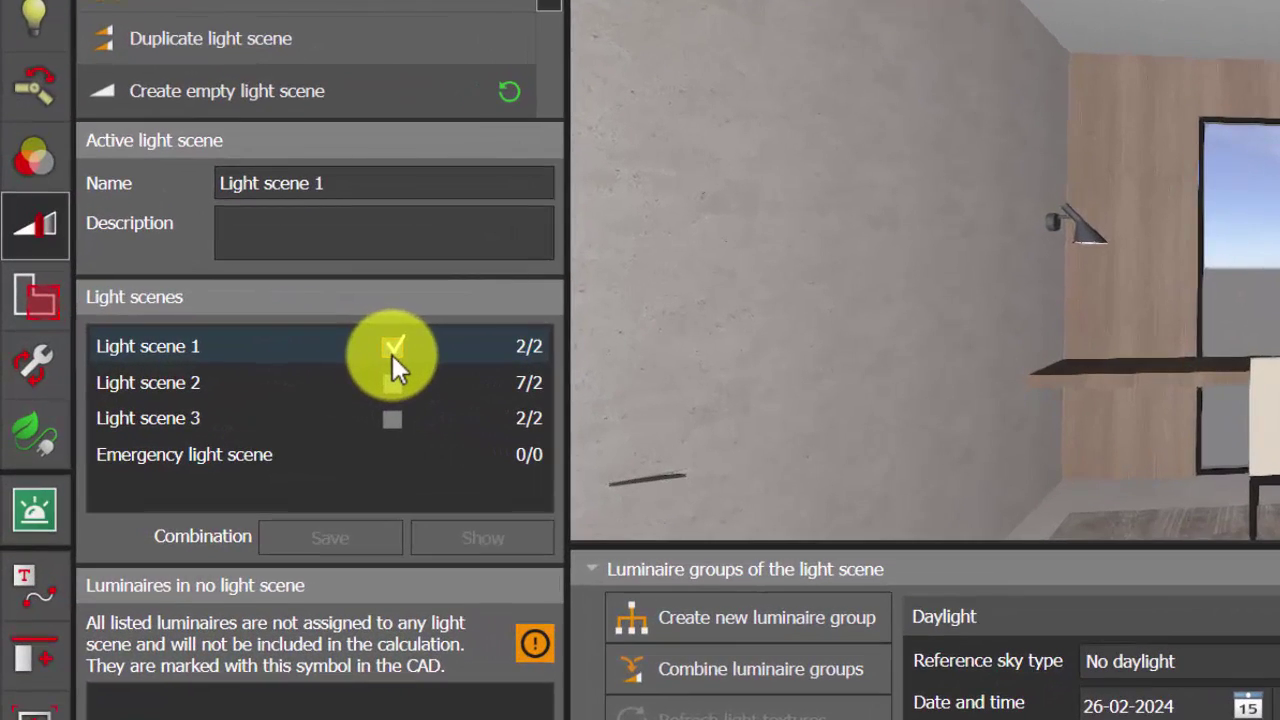
{"action": "left_click", "coordinate": [395, 383]}
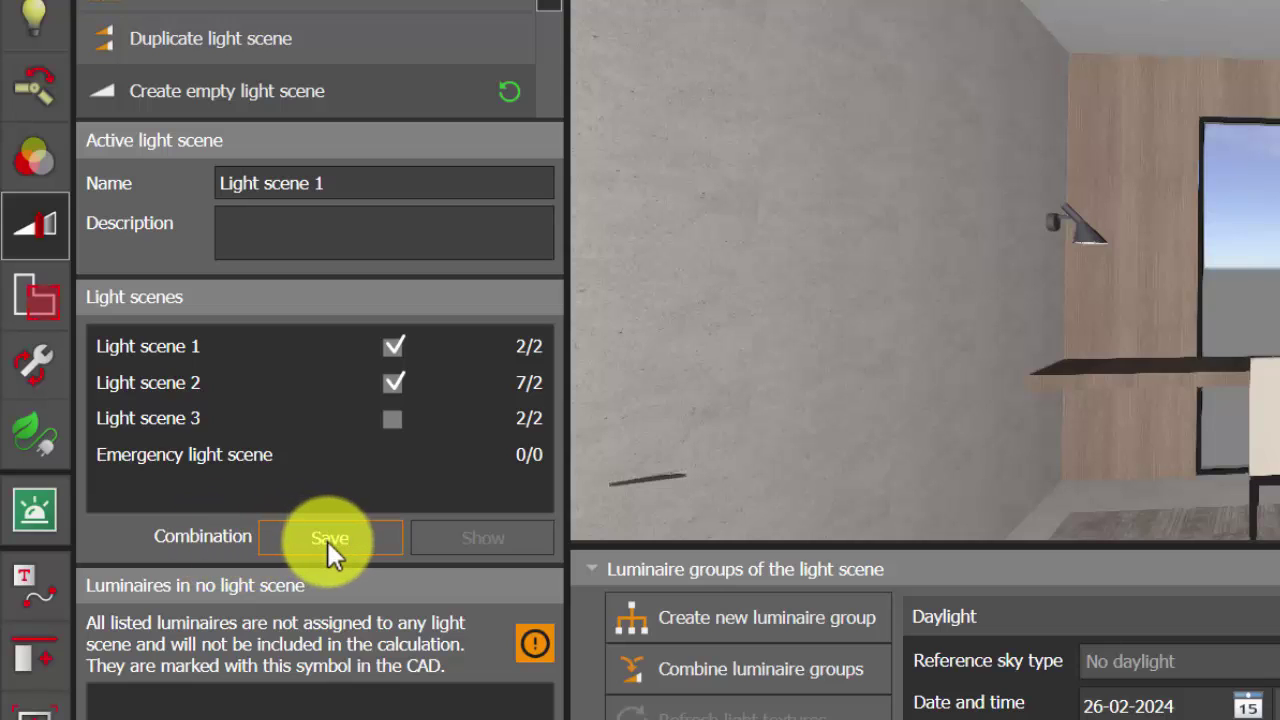
{"action": "left_click", "coordinate": [394, 419]}
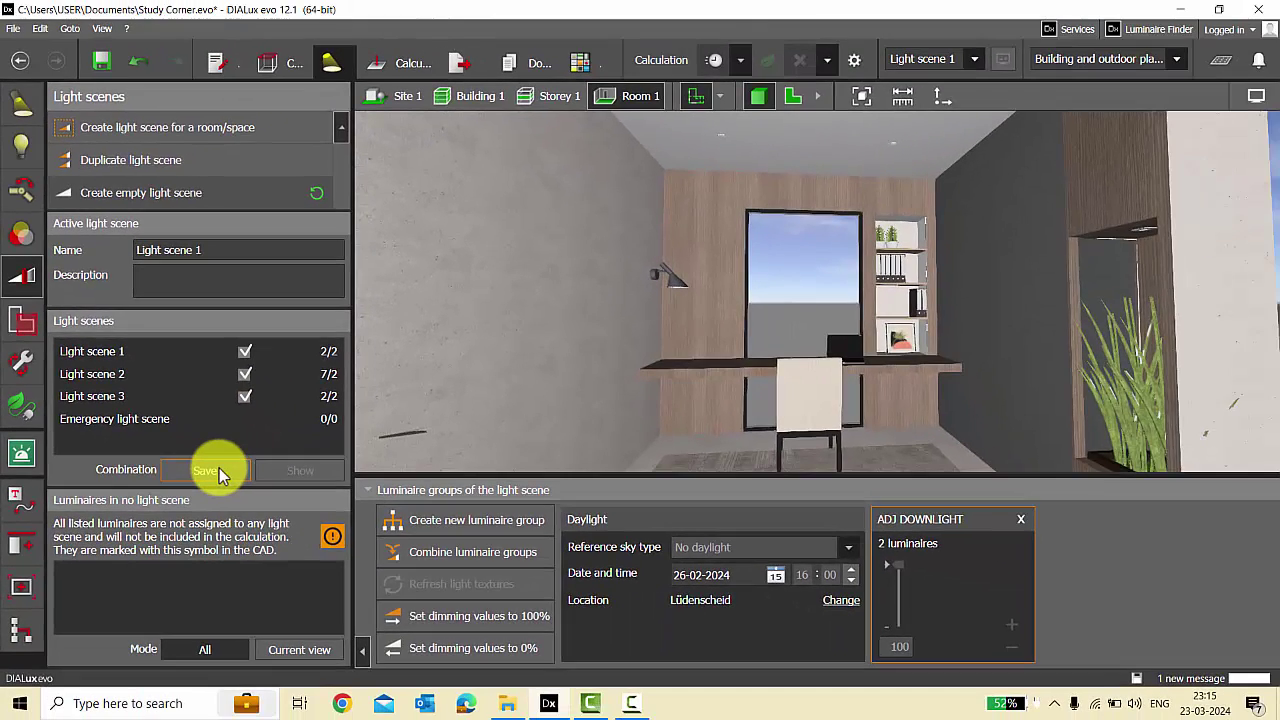
{"action": "left_click", "coordinate": [206, 470]}
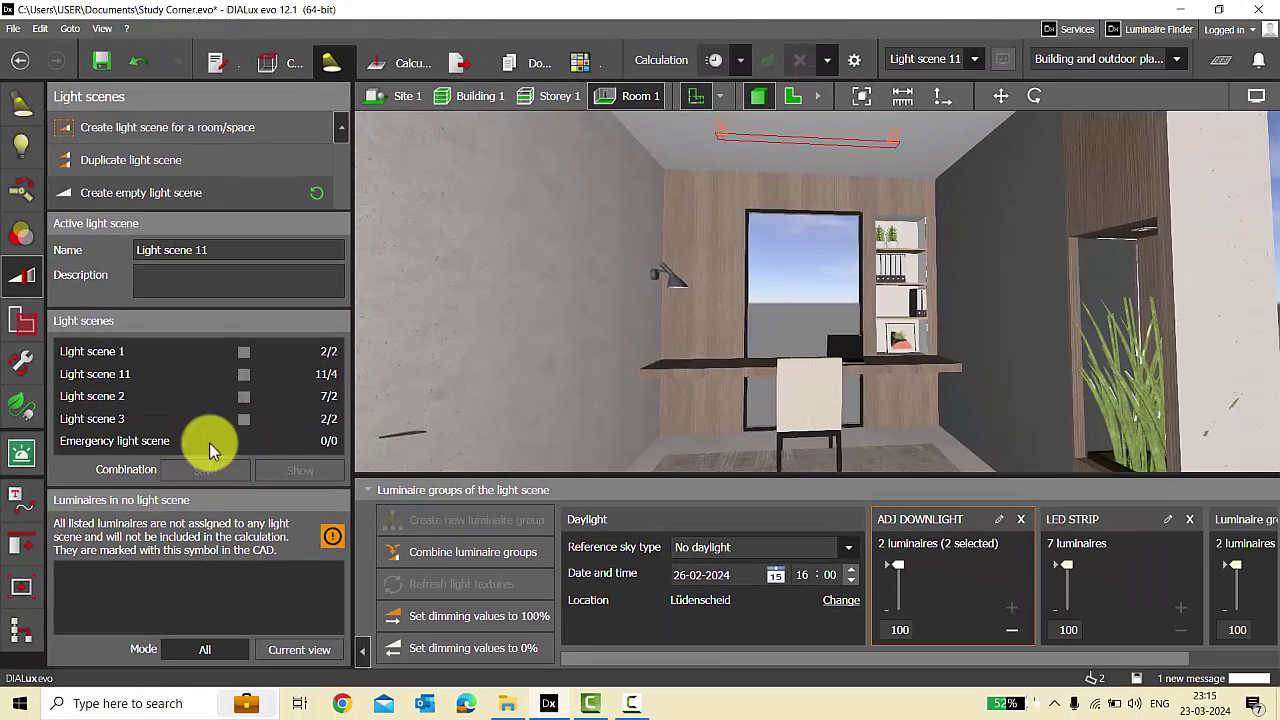
Change the active scene's name so the trailing 11 becomes 4, giving 'Light scene 4'.
{"action": "left_click", "coordinate": [238, 251]}
{"action": "key", "text": "BackSpace"}
{"action": "key", "text": "BackSpace"}
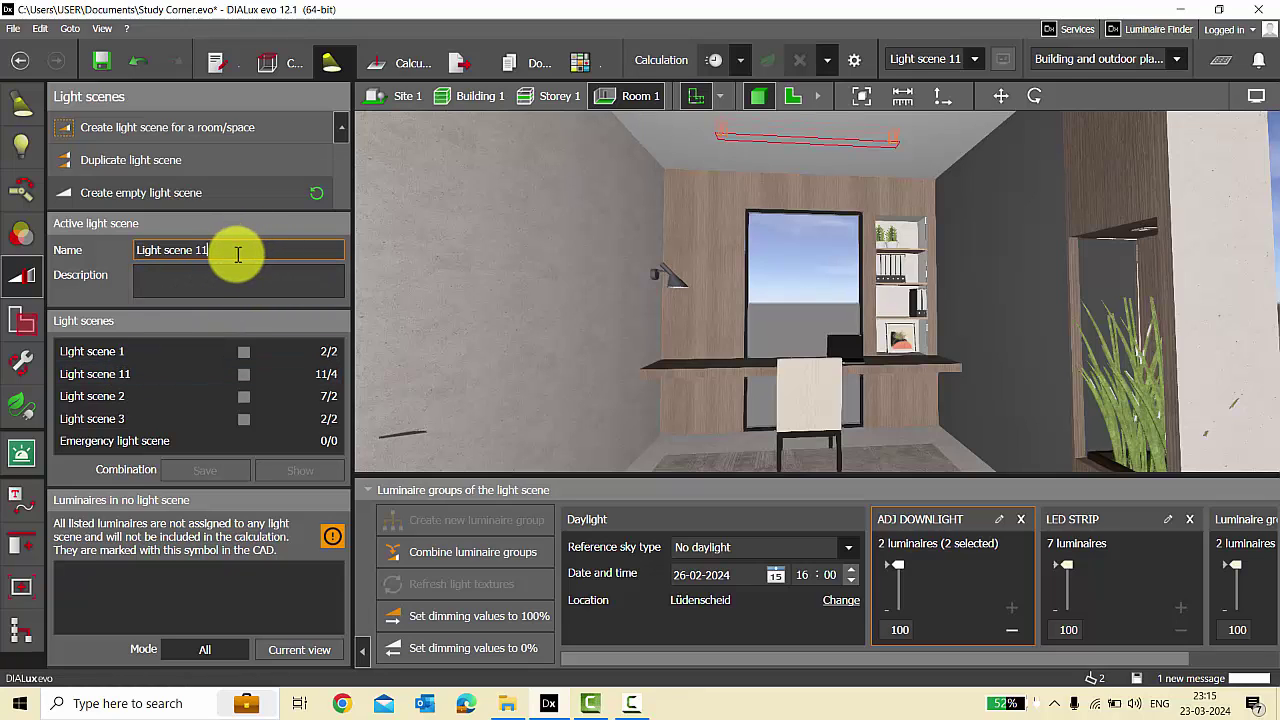
{"action": "type", "text": "4"}
{"action": "key", "text": "Return"}
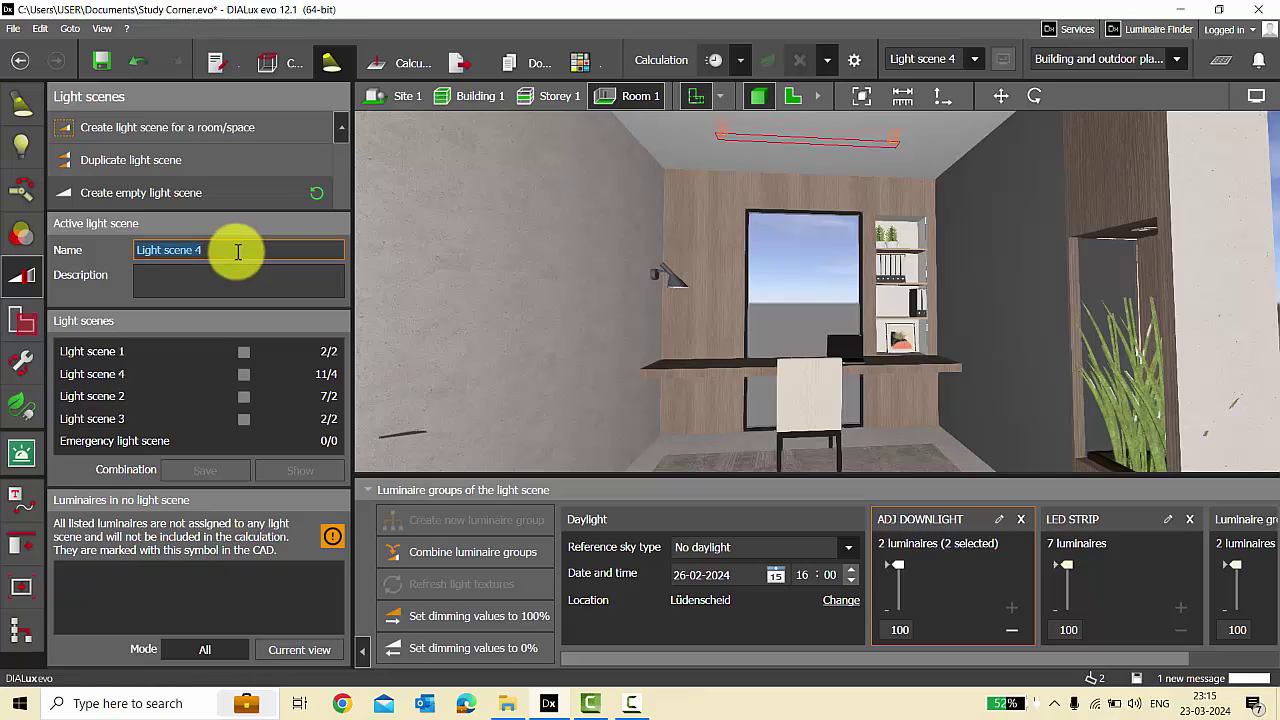
Check the scene's luminaire groups by selecting LED STRIP and Luminaire group 21, then clear the selection.
{"action": "left_click_drag", "start_coordinate": [884, 661], "coordinate": [1071, 663]}
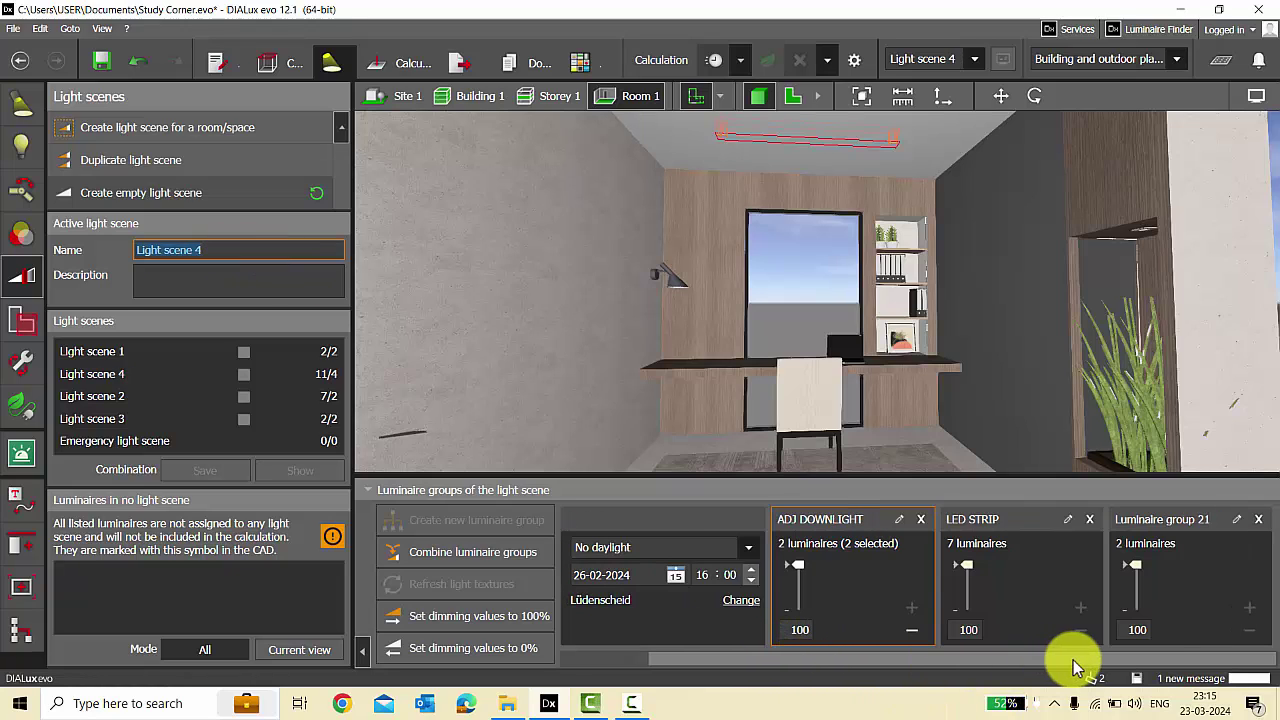
{"action": "left_click", "coordinate": [889, 582]}
{"action": "left_click", "coordinate": [1055, 600]}
{"action": "left_click", "coordinate": [1200, 603]}
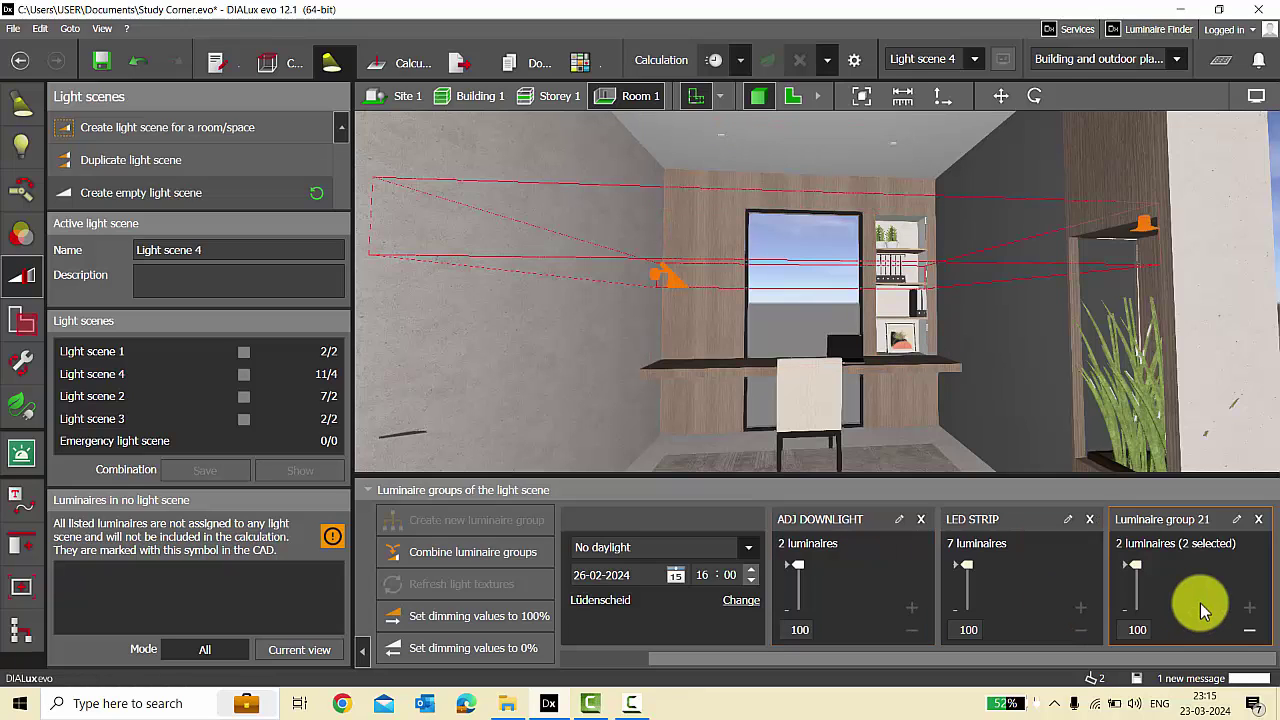
{"action": "left_click", "coordinate": [1262, 362]}
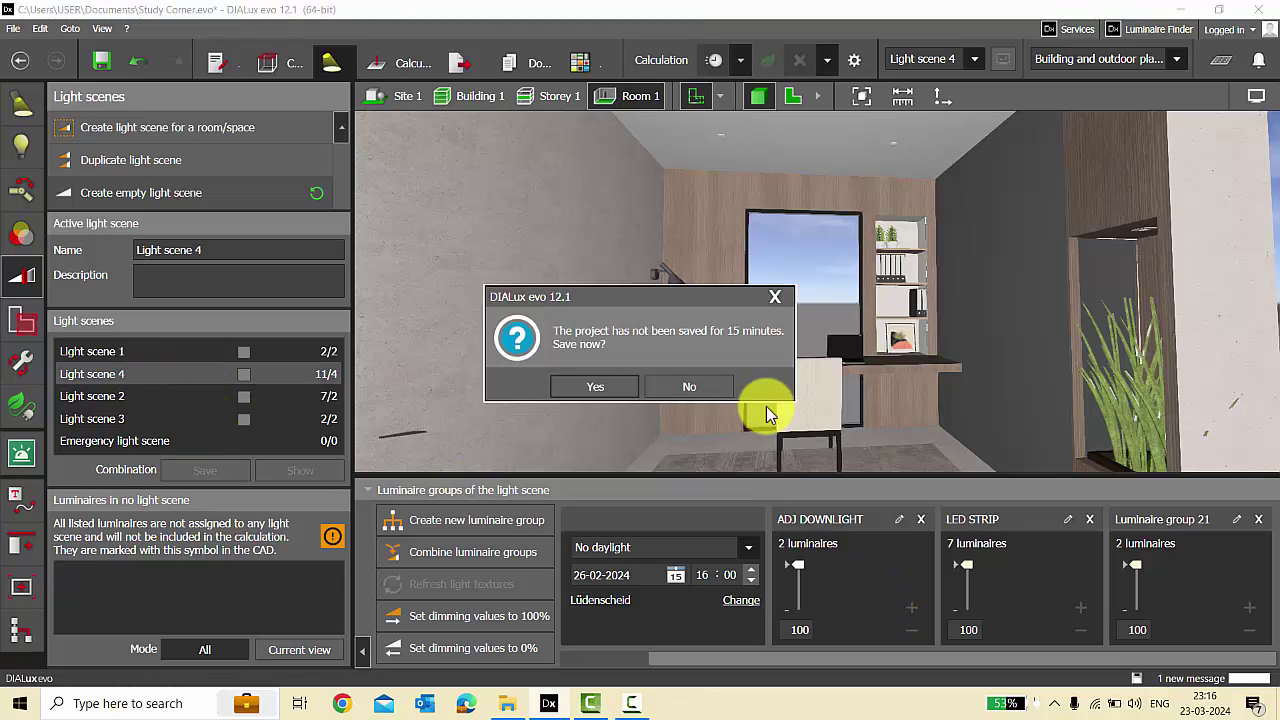
Decline the save reminder, then switch to Light scene 2 and back to Light scene 4.
{"action": "left_click", "coordinate": [688, 396]}
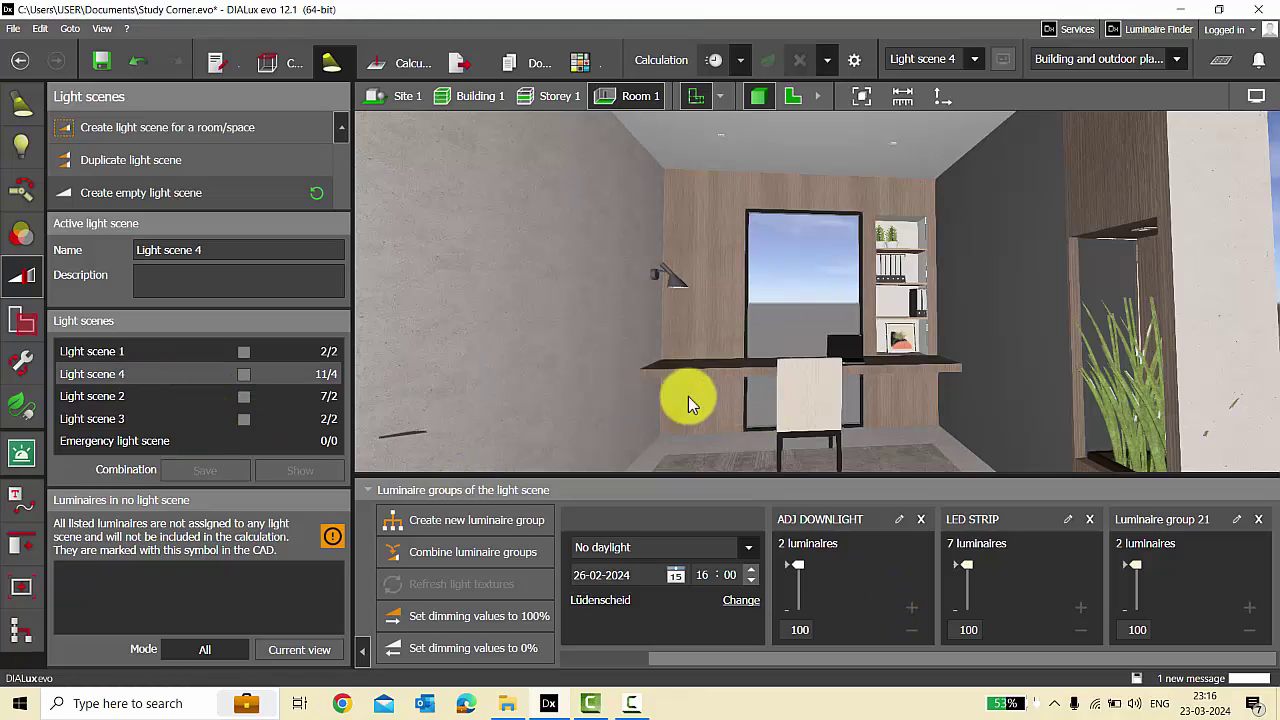
{"action": "left_click", "coordinate": [95, 396]}
{"action": "left_click", "coordinate": [93, 376]}
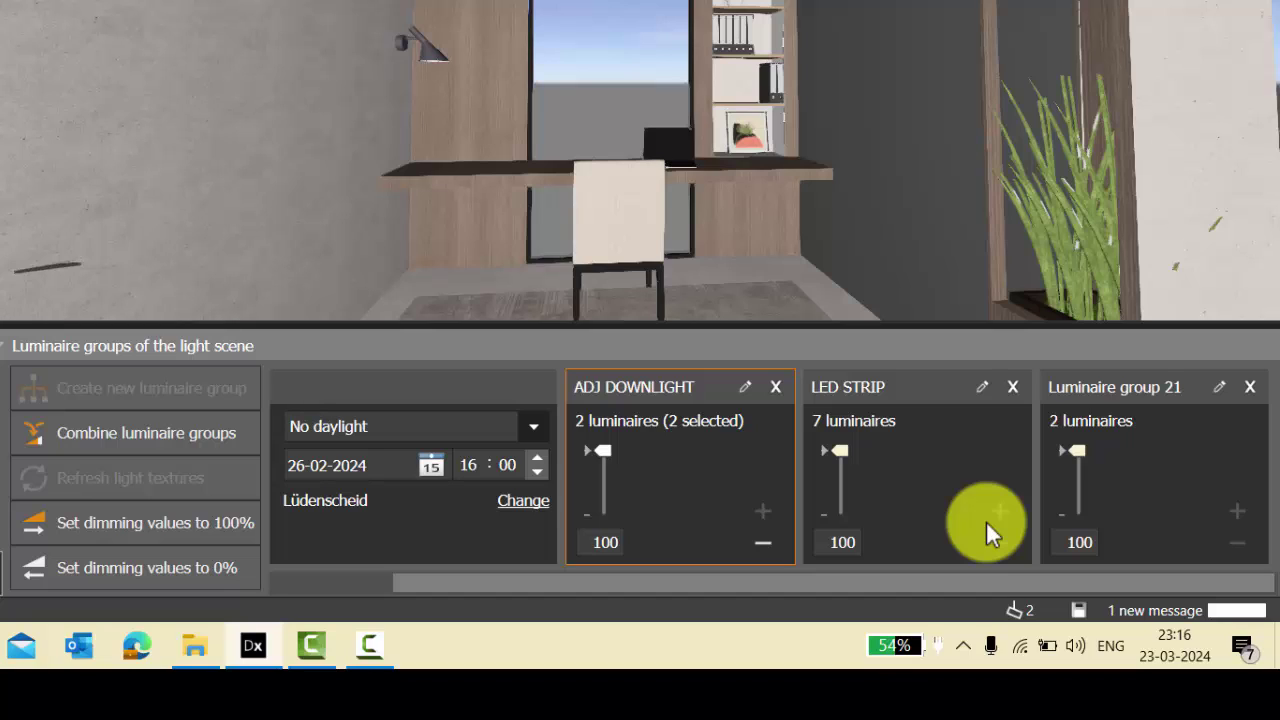
Combine the LED STRIP, ADJ DOWNLIGHT and other equally dimmed groups into one luminaire group.
{"action": "left_click", "coordinate": [845, 472]}
{"action": "left_click", "coordinate": [725, 481]}
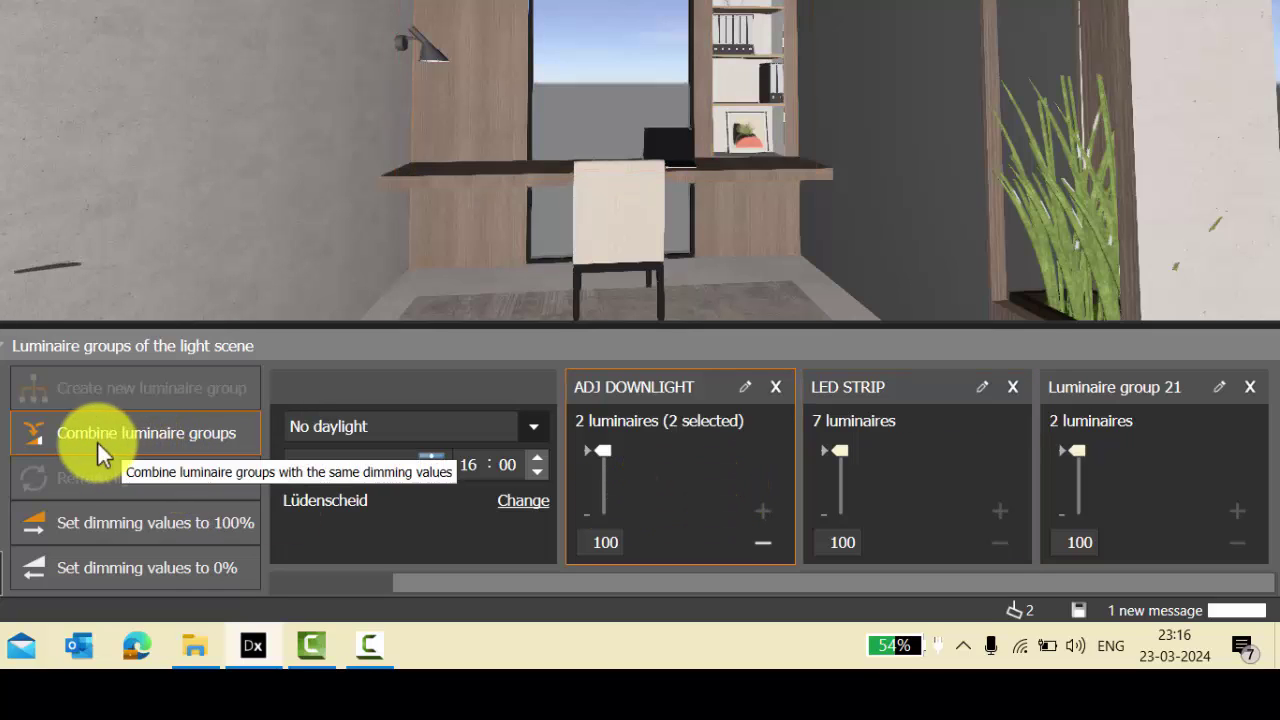
{"action": "left_click", "coordinate": [139, 444]}
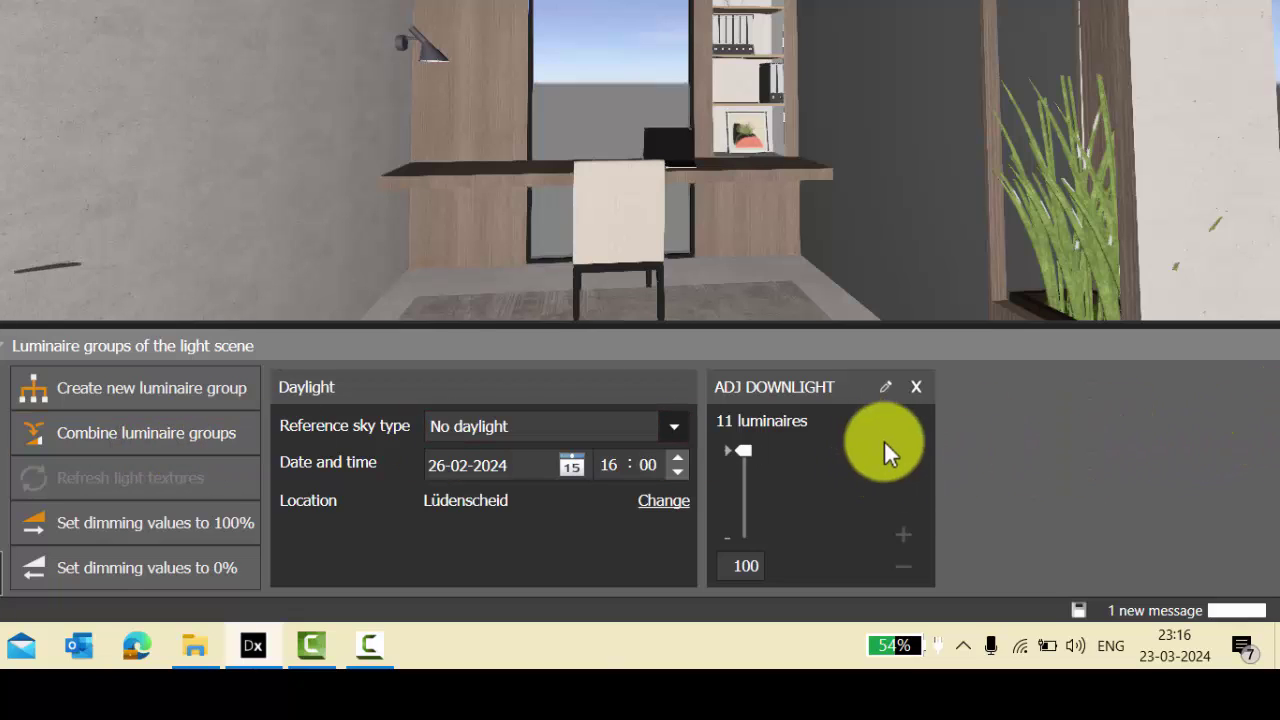
Rename the merged luminaire group to INDOOR.
{"action": "double_click", "coordinate": [818, 385]}
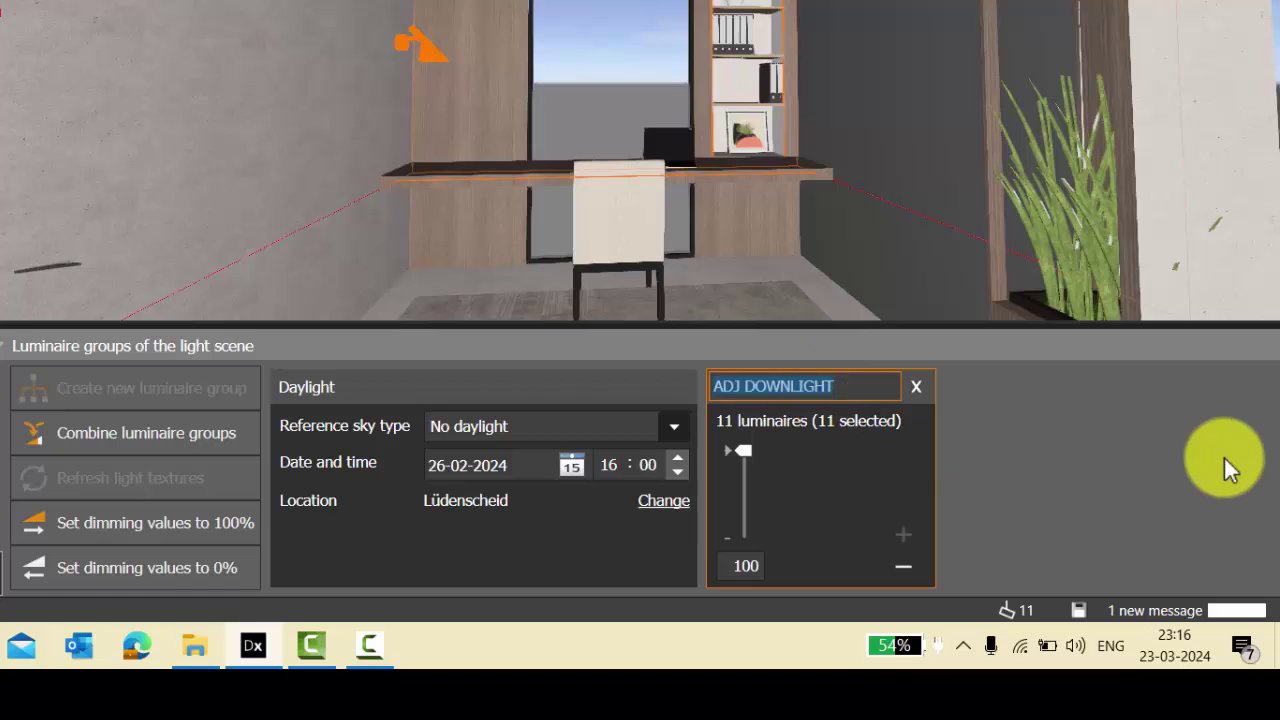
{"action": "type", "text": "INDOOR"}
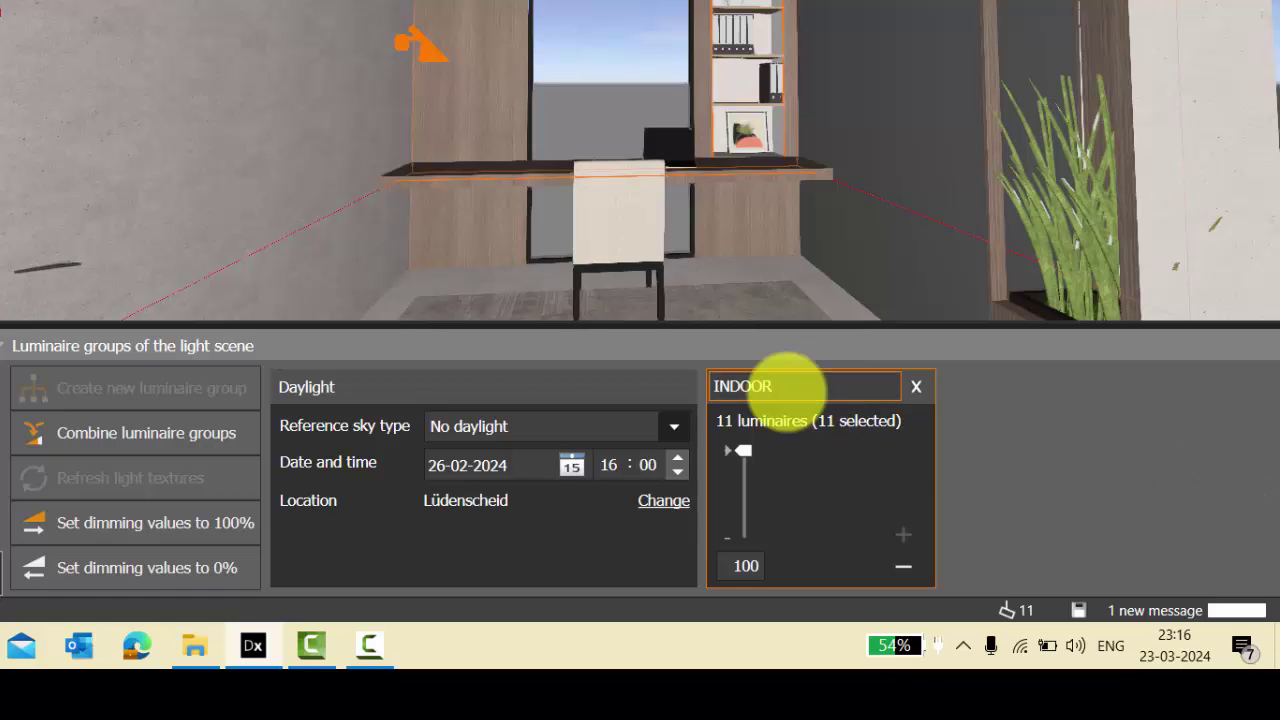
{"action": "key", "text": "Return"}
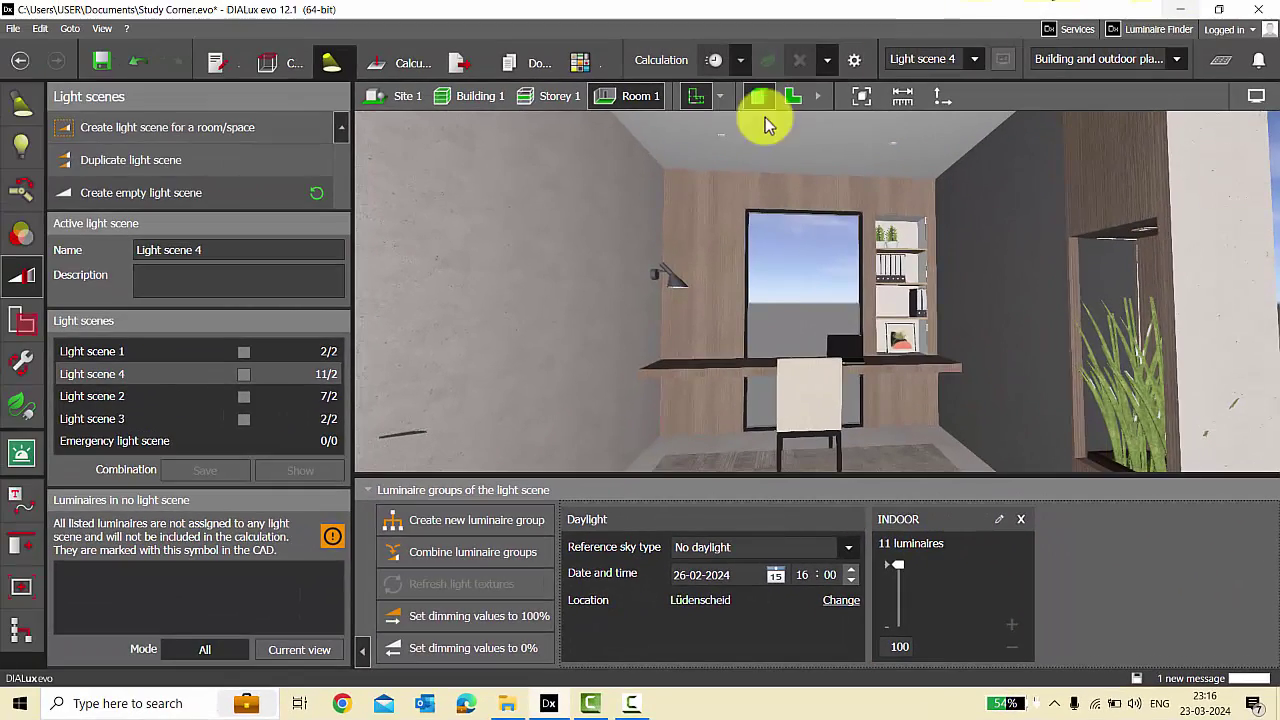